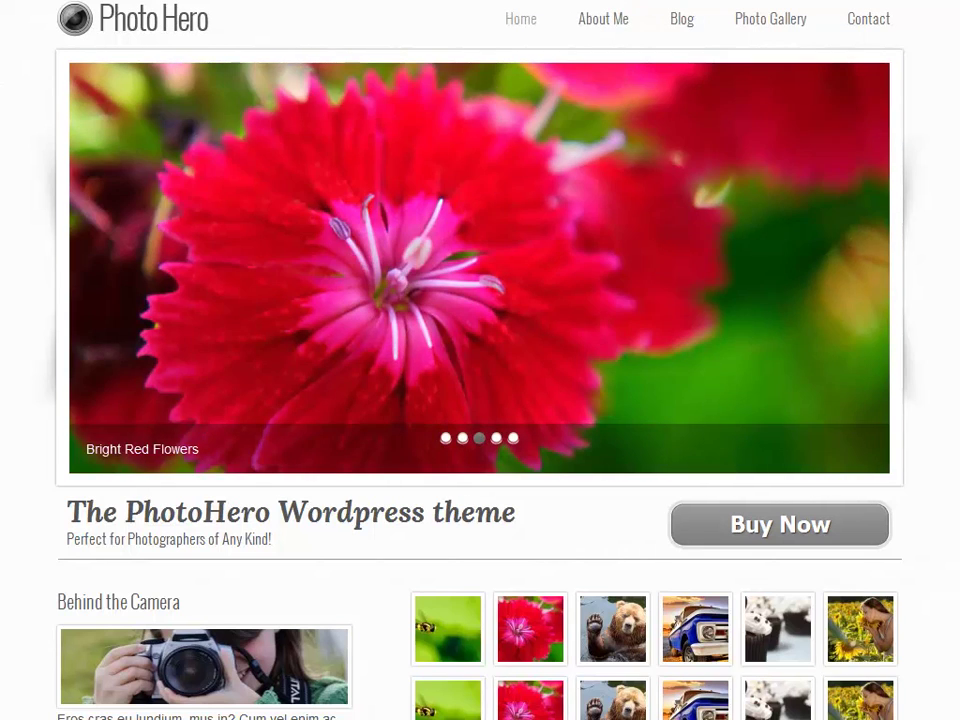
# Scroll the demo home page to the Location, Testimonial and Follow Me footer, then go full-screen
pyautogui.scroll(-3, 924, 139)
pyautogui.scroll(1, 784, 236)
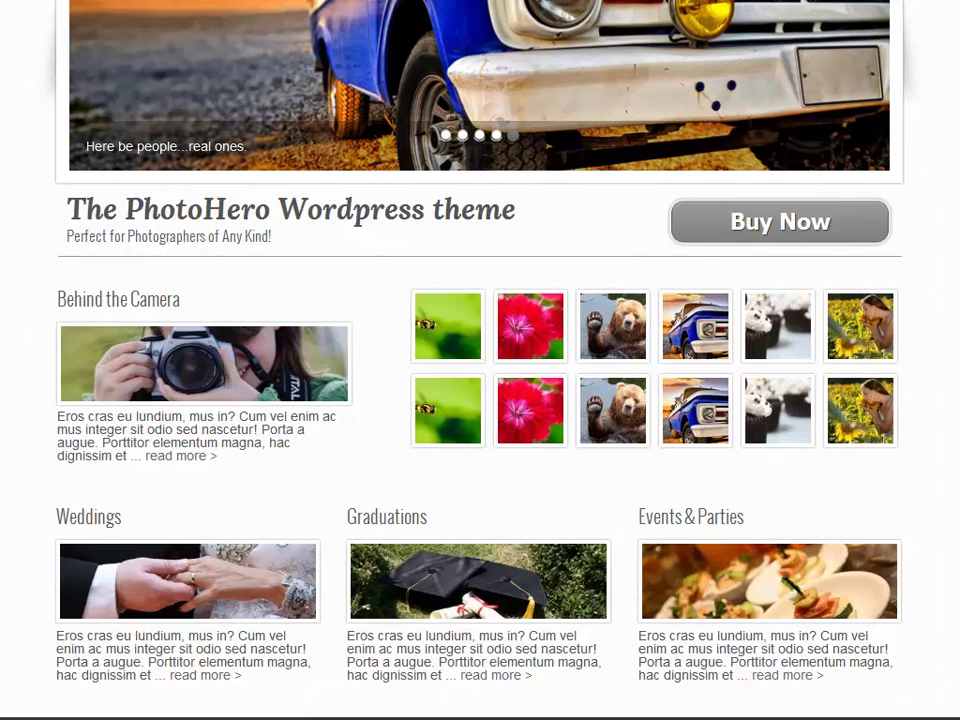
pyautogui.scroll(-1, 750, 560)
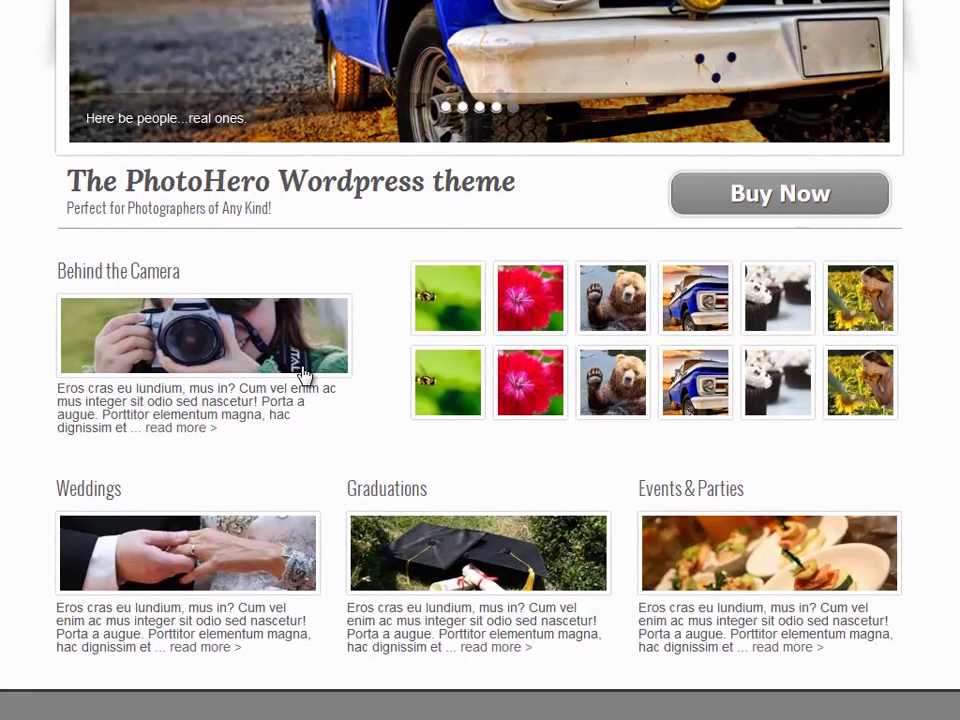
pyautogui.scroll(-2, 349, 566)
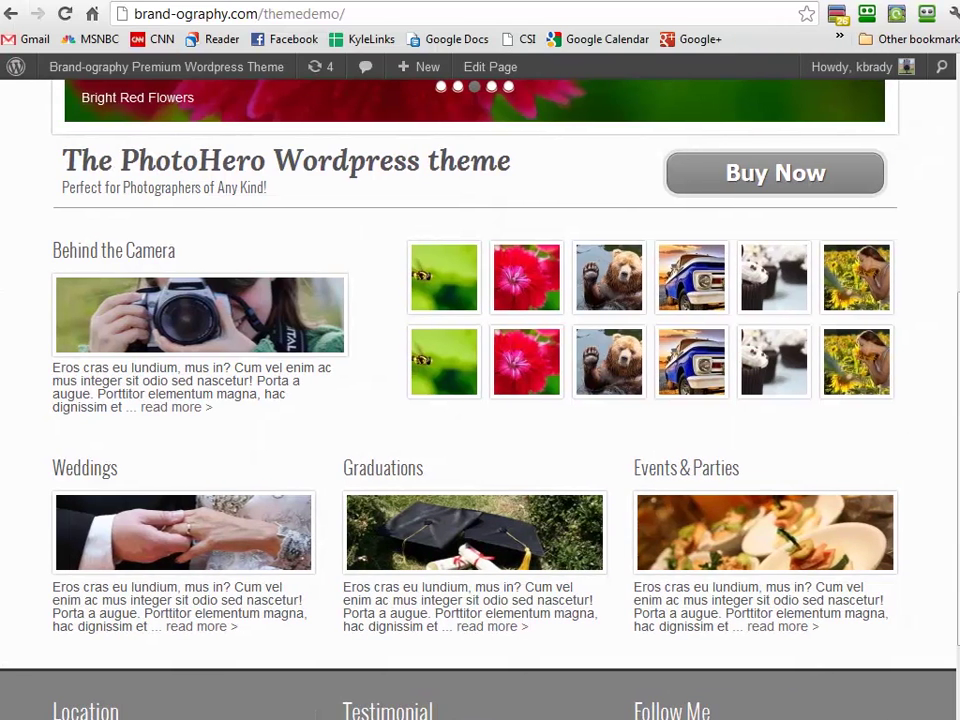
pyautogui.scroll(-3, 230, 600)
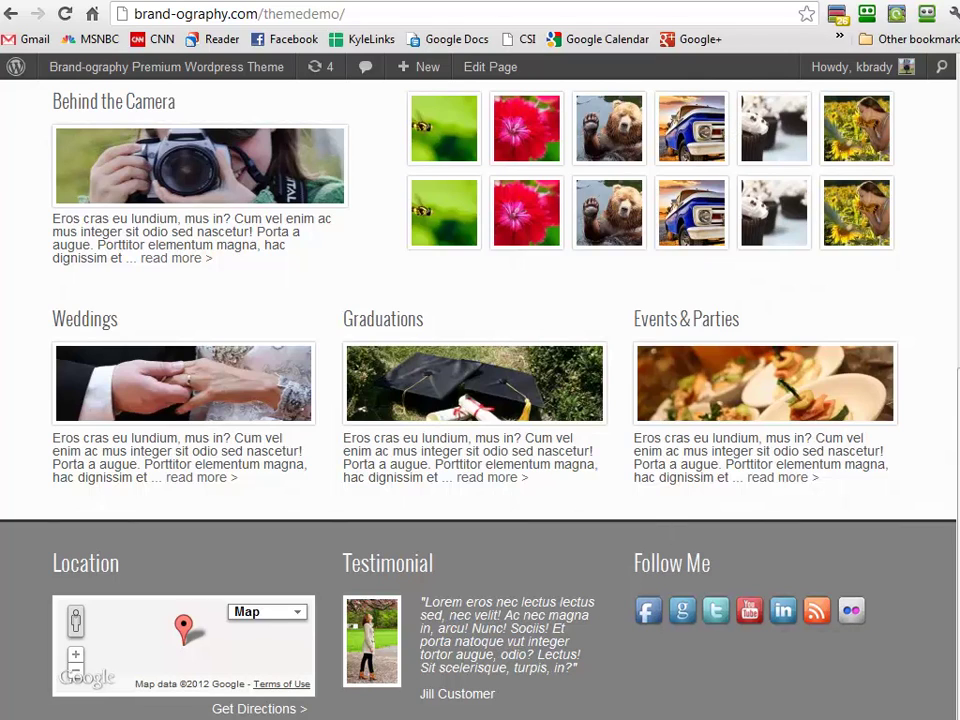
pyautogui.press('F11')
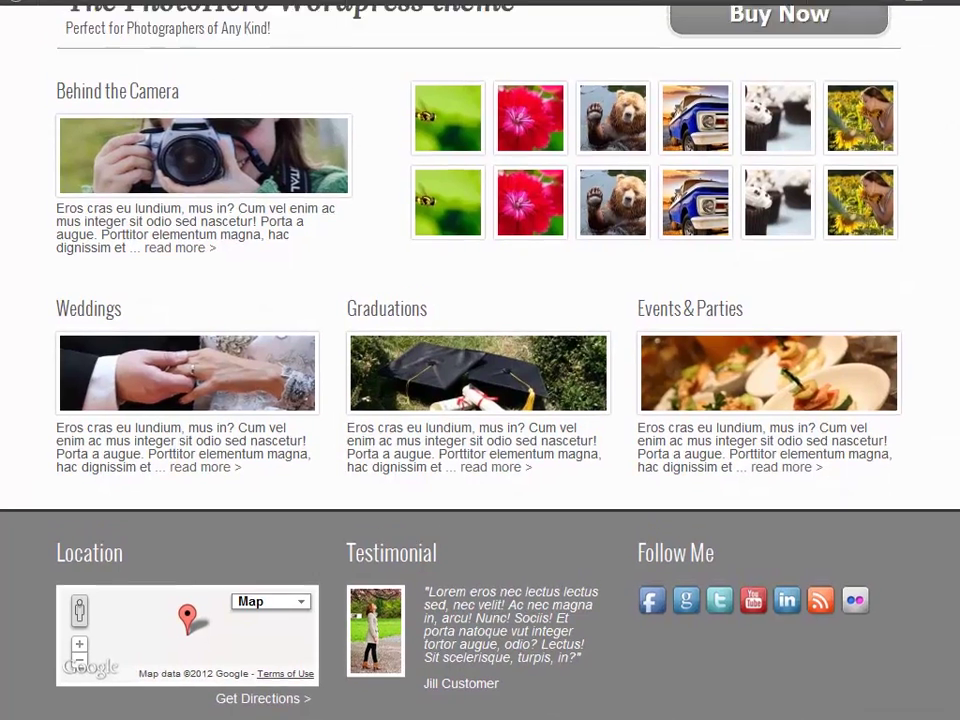
# Open the Food & Drinks album and browse its slideshow and thumbnail strip
pyautogui.scroll(5, 952, 253)
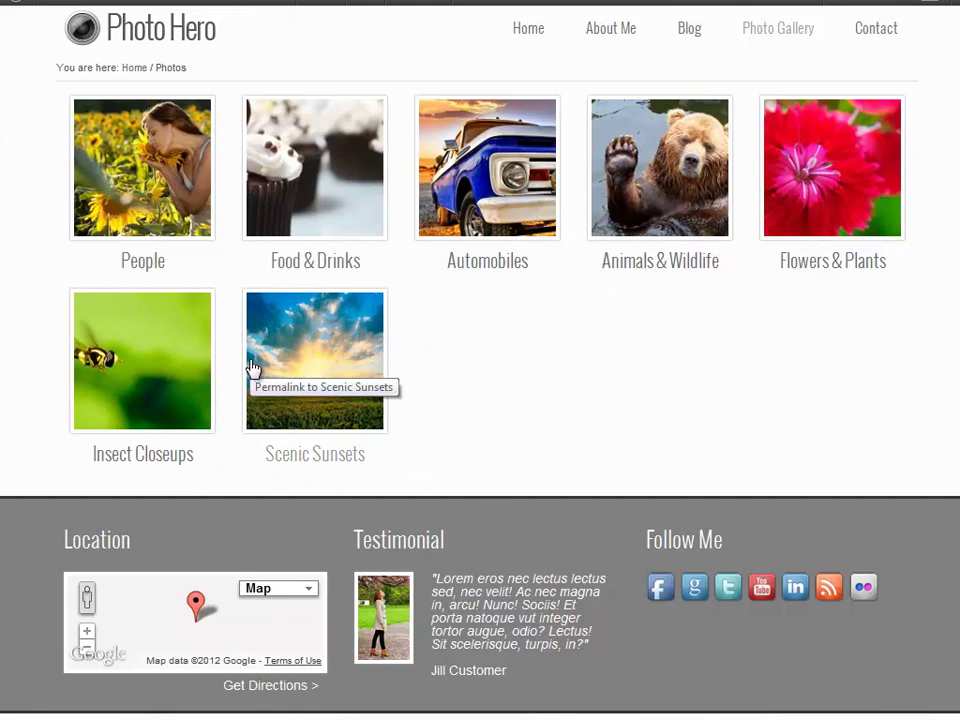
pyautogui.click(357, 266)
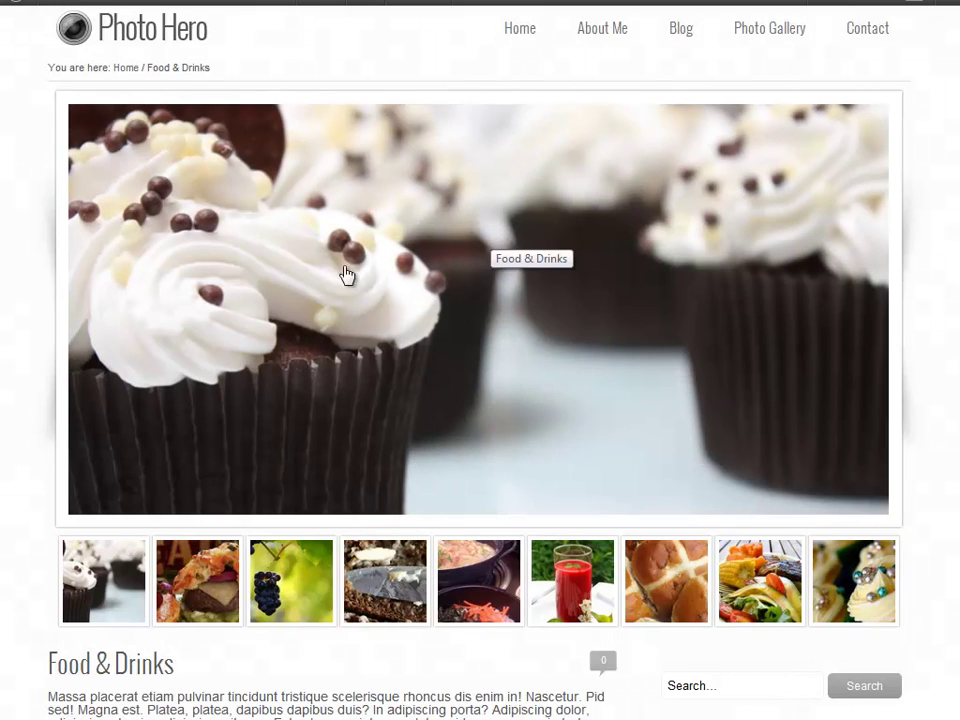
pyautogui.scroll(-3, 454, 377)
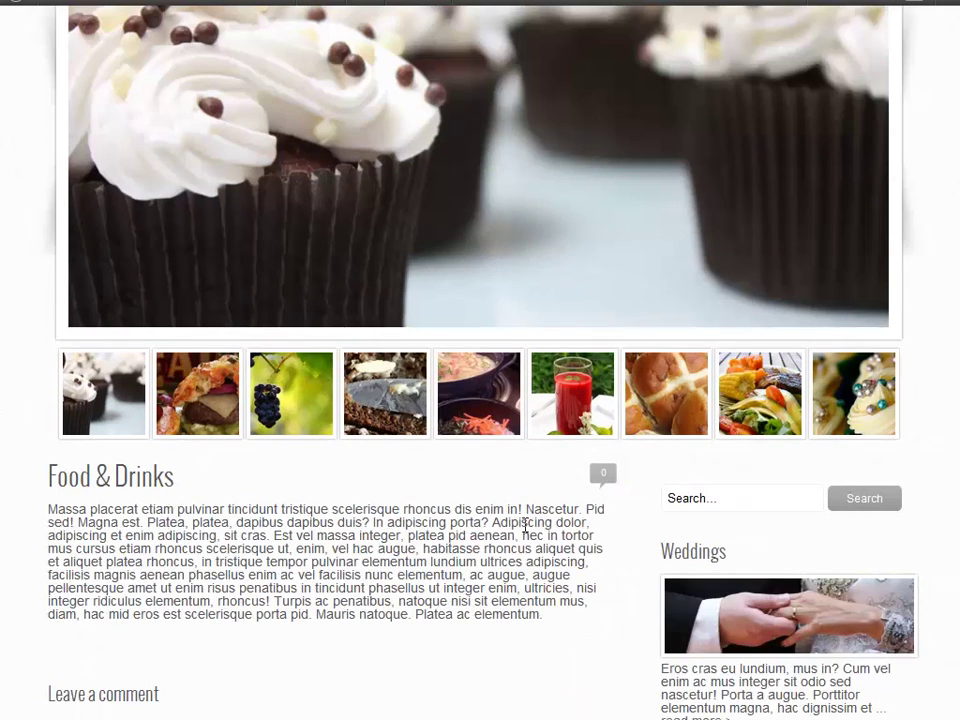
pyautogui.scroll(-3, 523, 531)
pyautogui.scroll(2, 290, 401)
pyautogui.scroll(2, 290, 401)
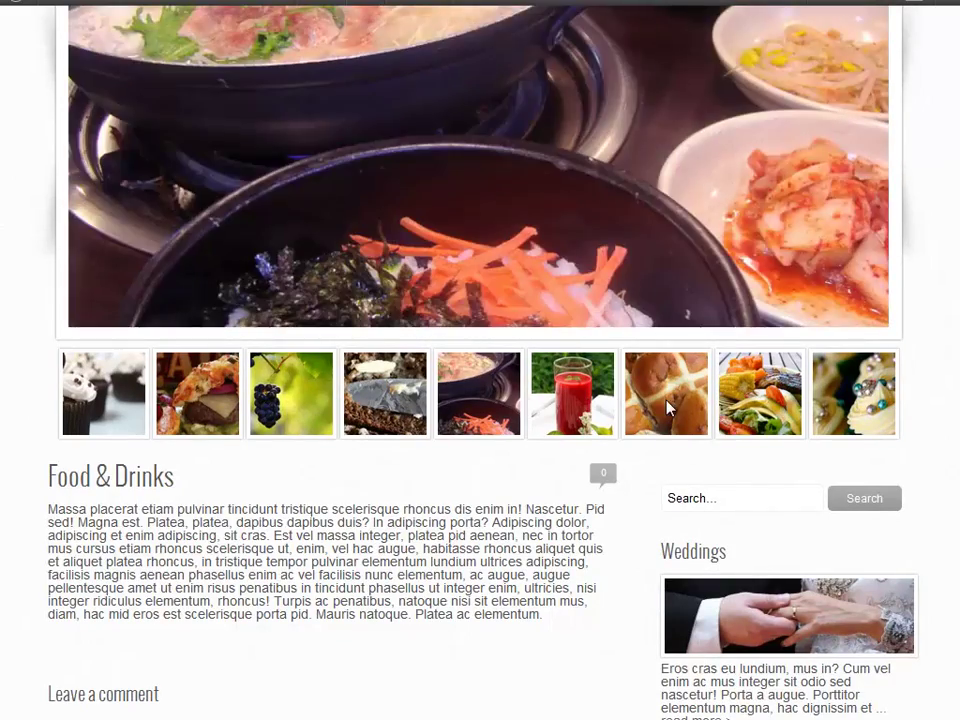
pyautogui.scroll(3, 670, 405)
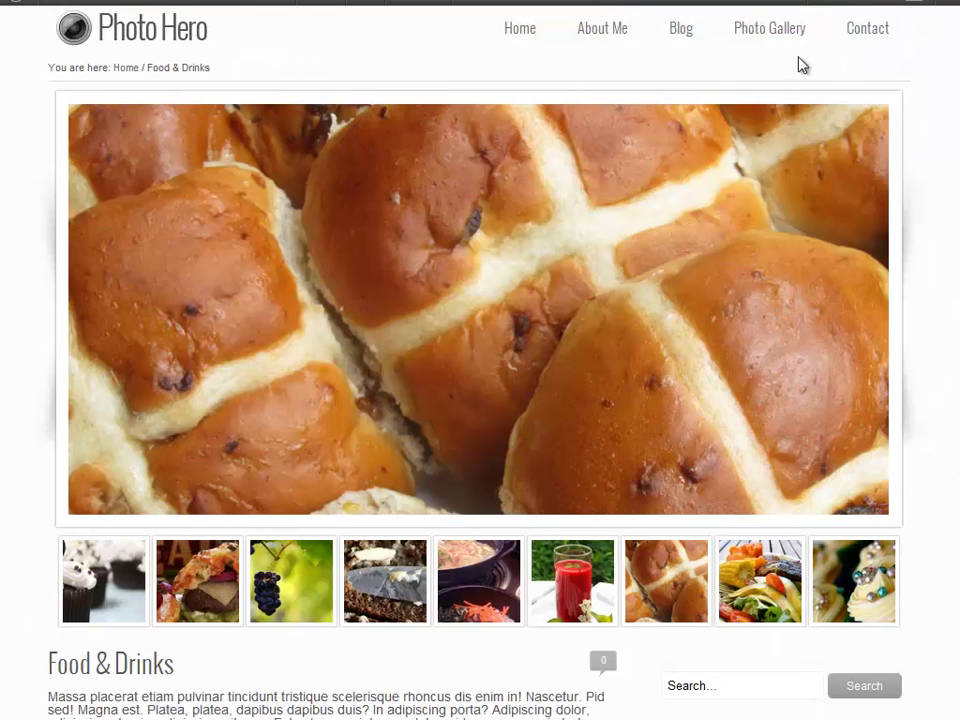
# Visit the Contact page, then scroll through the Blog page
pyautogui.click(864, 38)
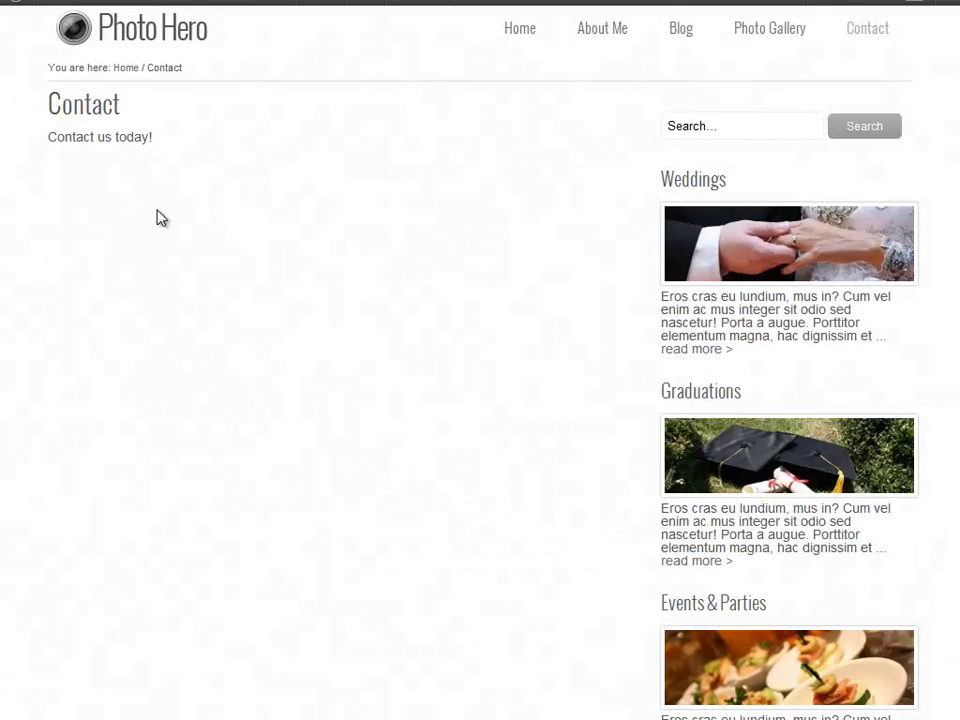
pyautogui.click(678, 32)
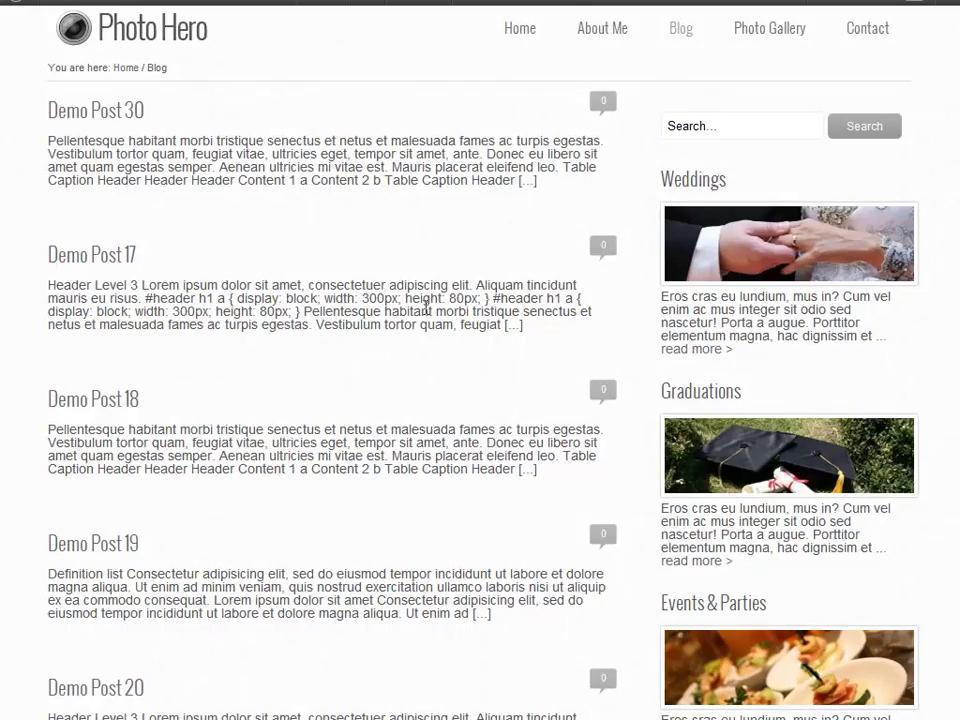
pyautogui.scroll(-4, 425, 310)
pyautogui.scroll(-5, 426, 312)
pyautogui.scroll(-3, 428, 315)
pyautogui.scroll(5, 427, 314)
pyautogui.scroll(5, 425, 315)
pyautogui.scroll(2, 425, 315)
pyautogui.scroll(-5, 167, 236)
pyautogui.scroll(5, 170, 232)
# Scroll through the About Me page, then return to the Home page
pyautogui.click(610, 32)
pyautogui.scroll(-3, 474, 327)
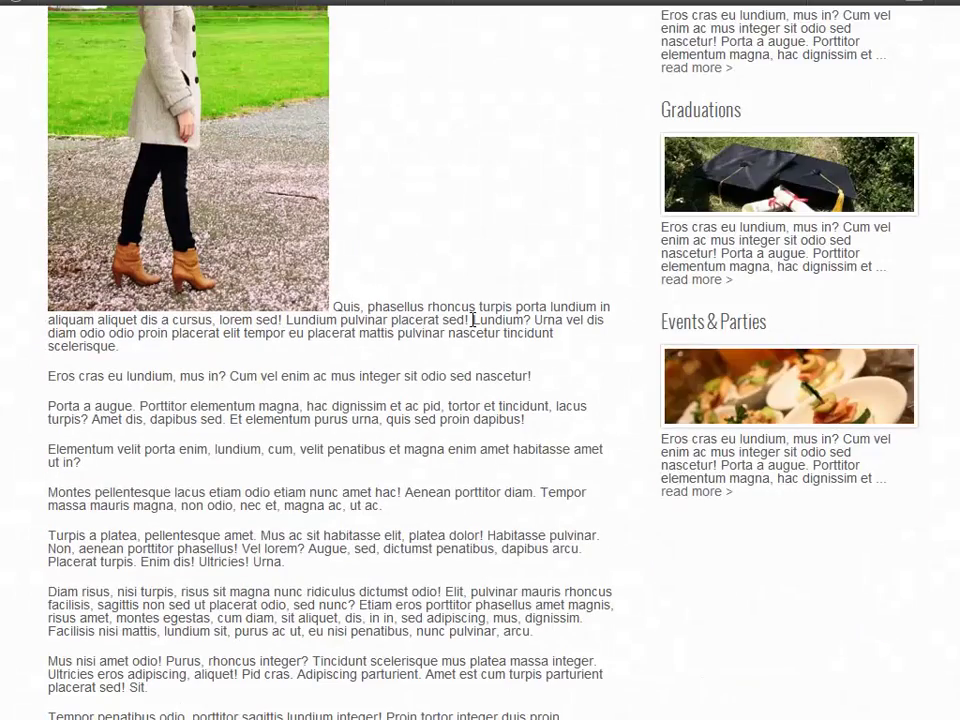
pyautogui.scroll(3, 474, 322)
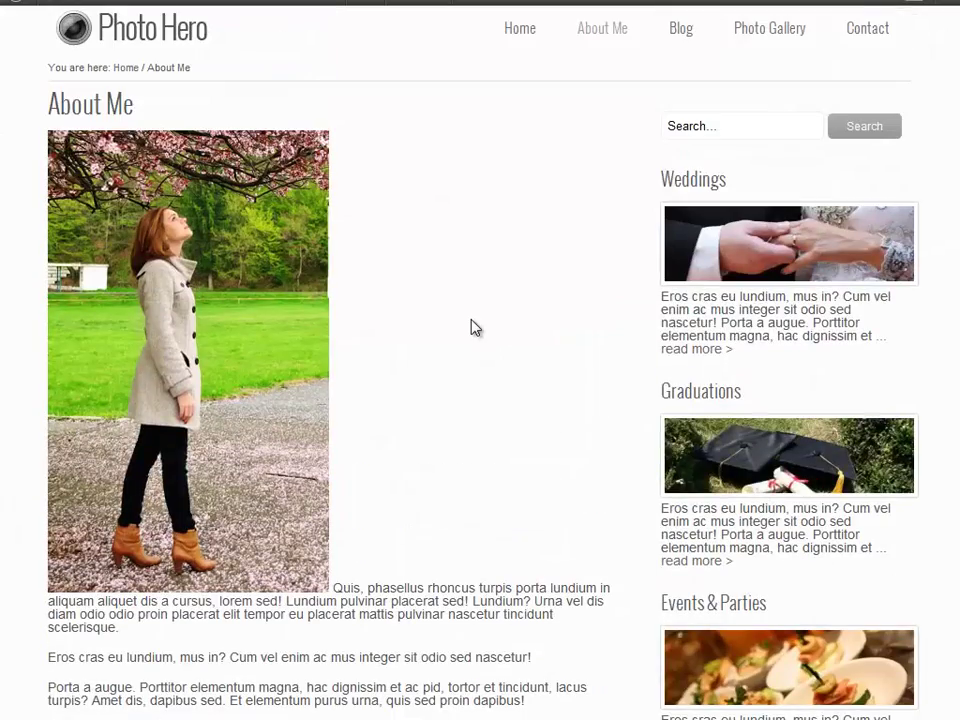
pyautogui.scroll(-4, 475, 327)
pyautogui.scroll(-2, 475, 327)
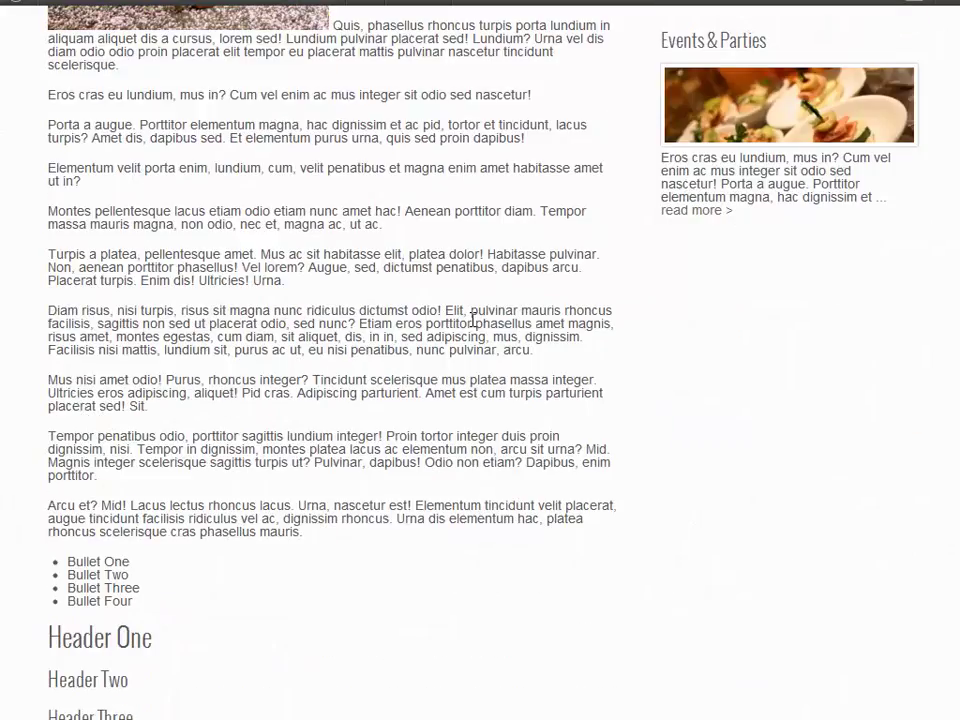
pyautogui.scroll(-3, 473, 325)
pyautogui.scroll(5, 472, 324)
pyautogui.scroll(4, 474, 324)
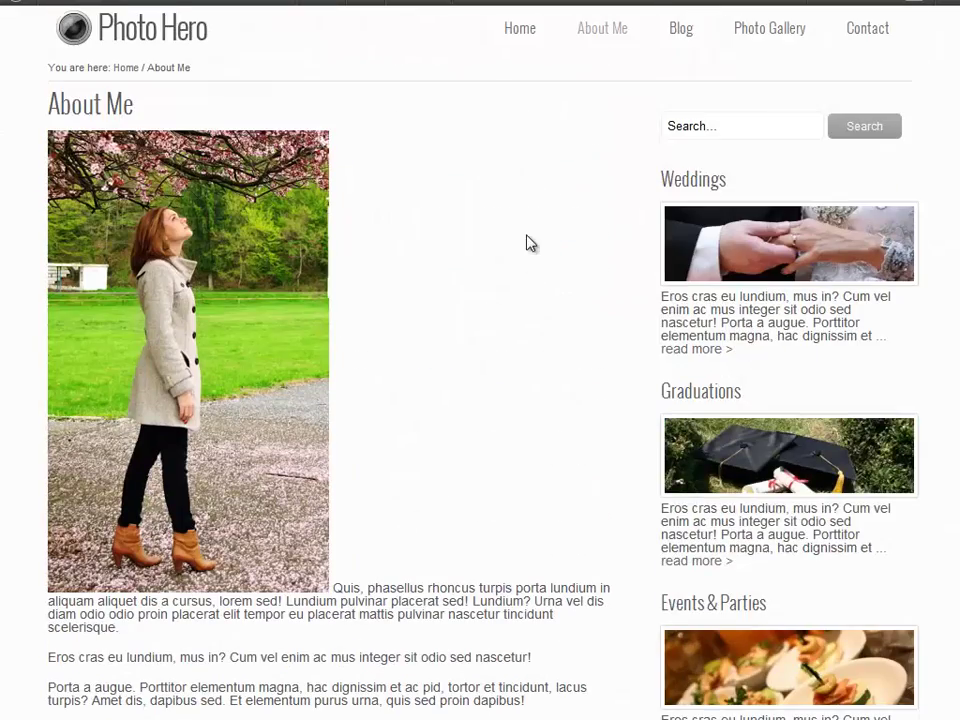
pyautogui.click(512, 34)
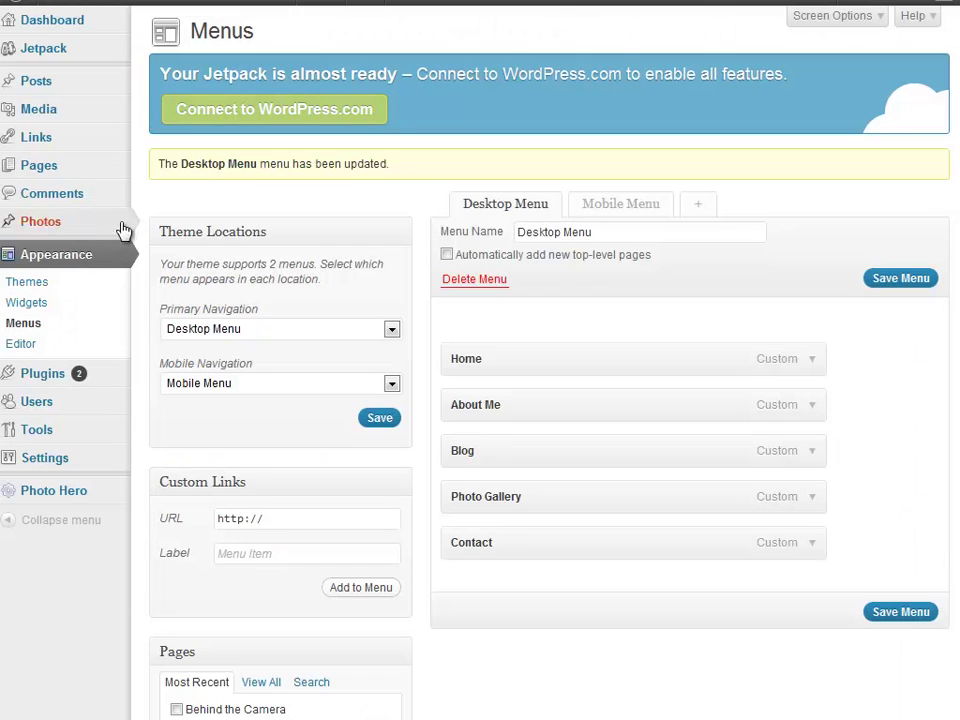
# Open the Photo Hero theme settings from the admin sidebar and scroll its section list
pyautogui.scroll(-2, 150, 390)
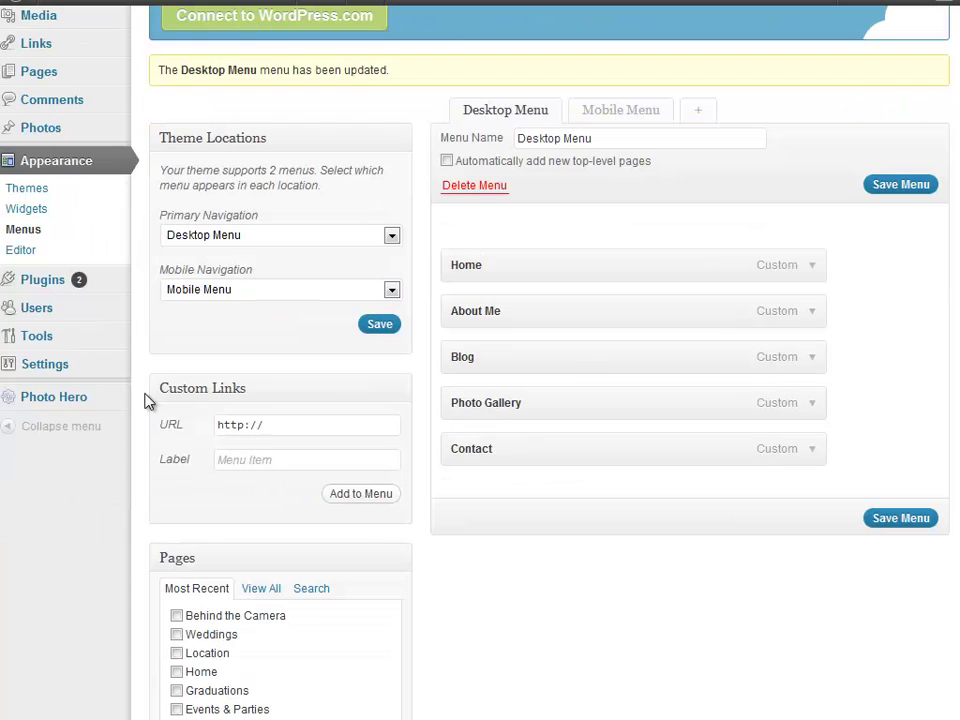
pyautogui.moveTo(54, 490)
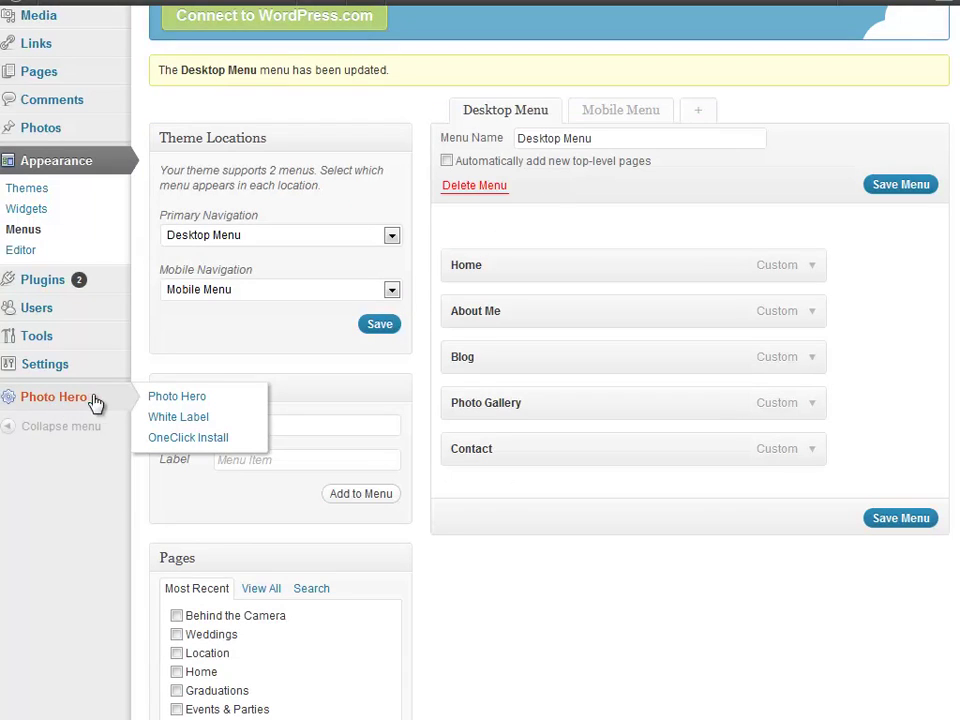
pyautogui.click(48, 400)
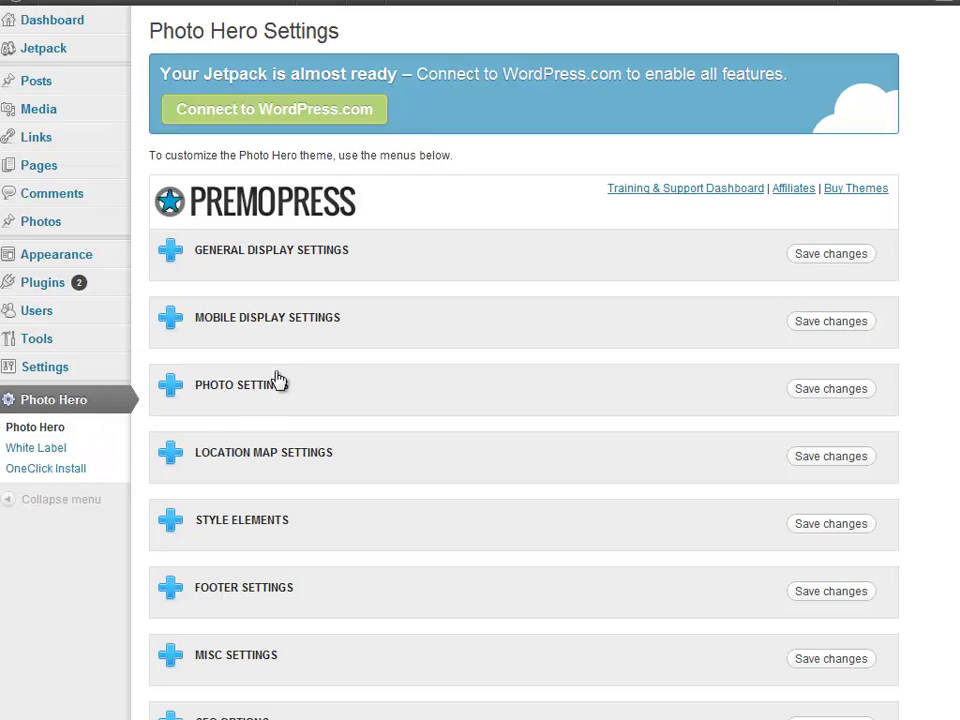
pyautogui.scroll(-3, 451, 306)
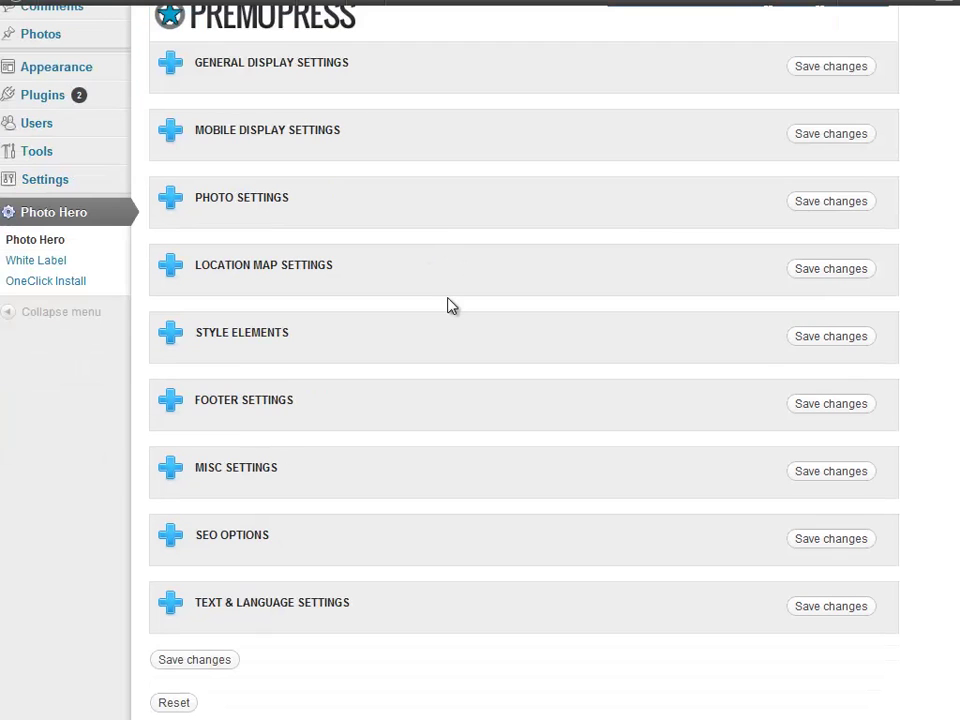
# Expand General Display Settings and check the Site Background tiling, leaving it Tiled
pyautogui.click(169, 62)
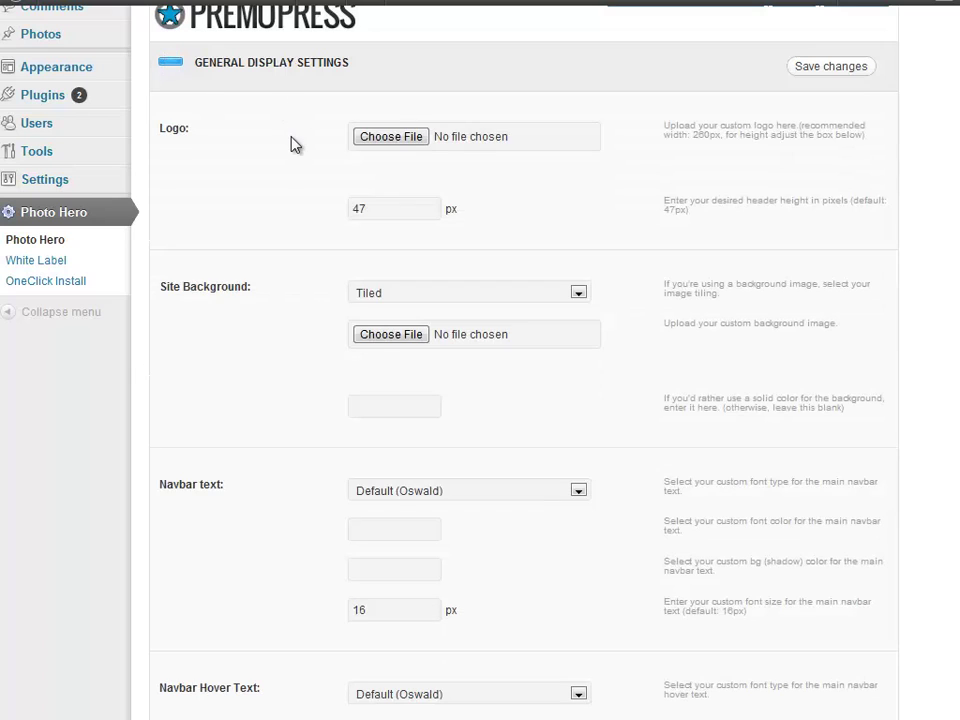
pyautogui.click(378, 294)
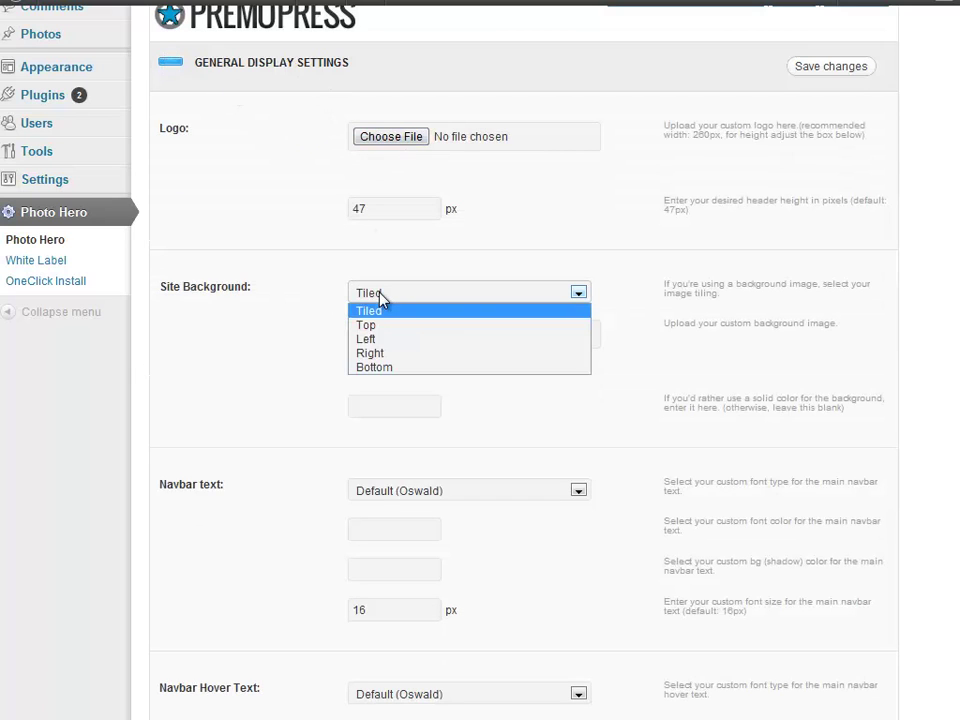
pyautogui.click(280, 298)
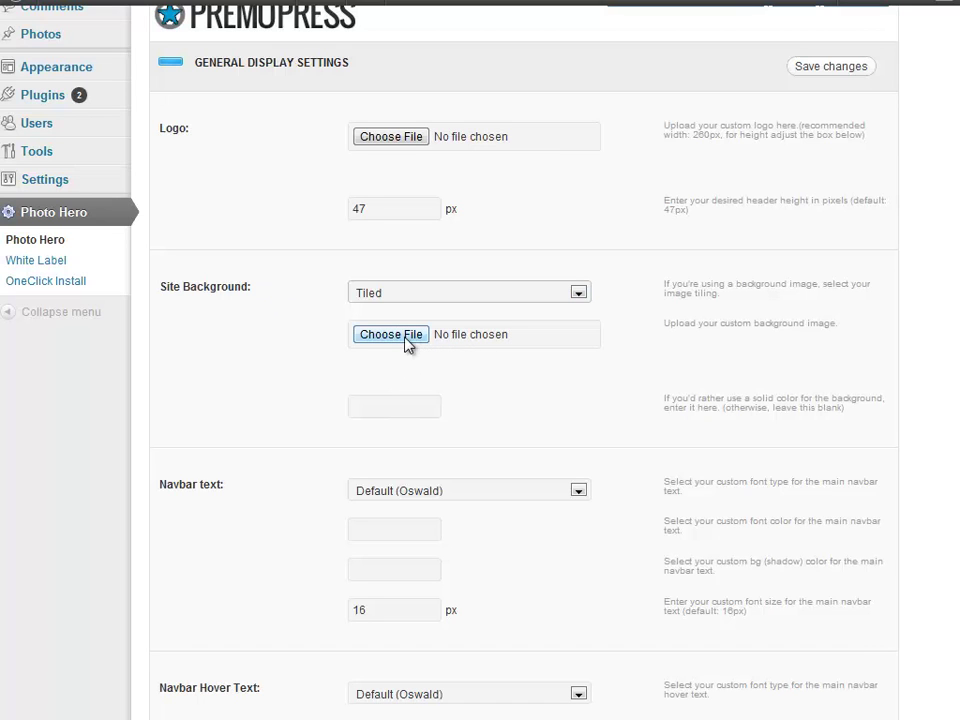
pyautogui.scroll(-2, 915, 305)
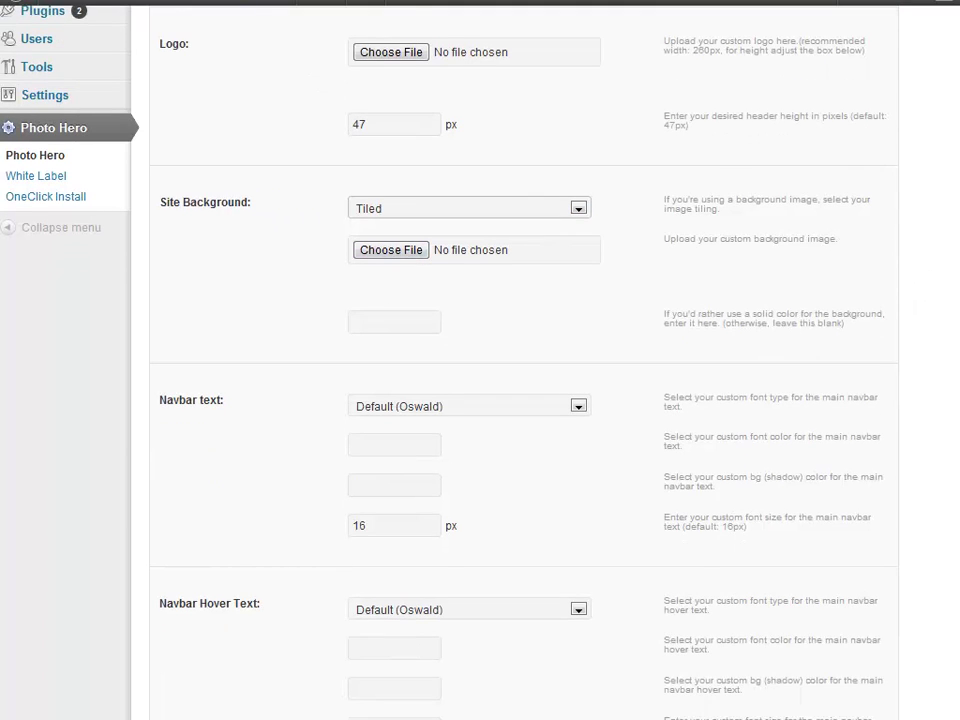
pyautogui.scroll(-3, 915, 305)
pyautogui.scroll(-2, 915, 305)
pyautogui.scroll(-2, 915, 305)
pyautogui.scroll(-1, 915, 305)
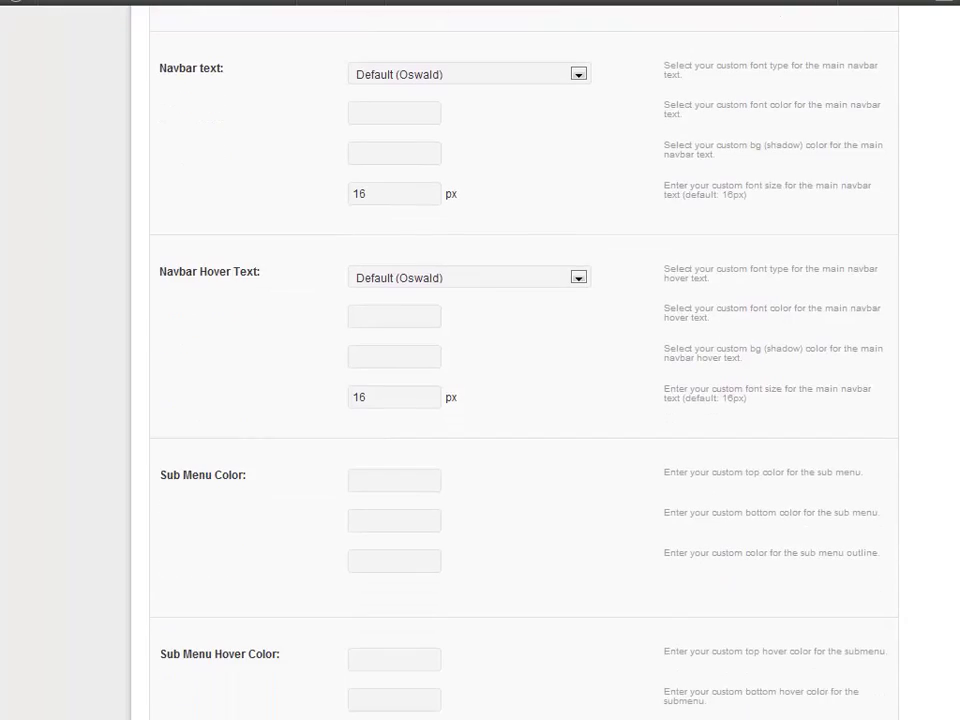
# Keep Navbar Hover Text at Default (Oswald) and scroll past post meta to Mobile Display Settings
pyautogui.click(577, 278)
pyautogui.click(648, 288)
pyautogui.scroll(-1, 915, 305)
pyautogui.scroll(-2, 915, 305)
pyautogui.scroll(-1, 915, 305)
pyautogui.scroll(-2, 915, 305)
pyautogui.scroll(-2, 524, 360)
pyautogui.scroll(-1, 524, 360)
pyautogui.scroll(-1, 524, 360)
pyautogui.scroll(-1, 524, 360)
pyautogui.scroll(-1, 524, 360)
pyautogui.scroll(-1, 524, 360)
pyautogui.scroll(-1, 866, 598)
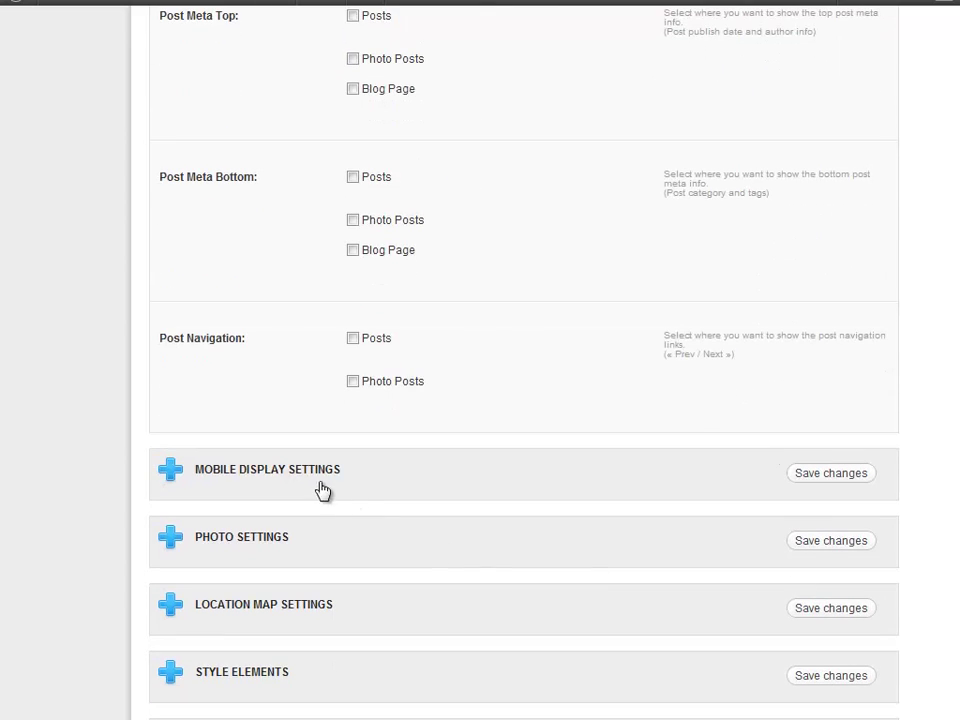
# Expand Mobile Display Settings and review its navbar, page button, header and body colour fields
pyautogui.click(262, 471)
pyautogui.scroll(-2, 350, 540)
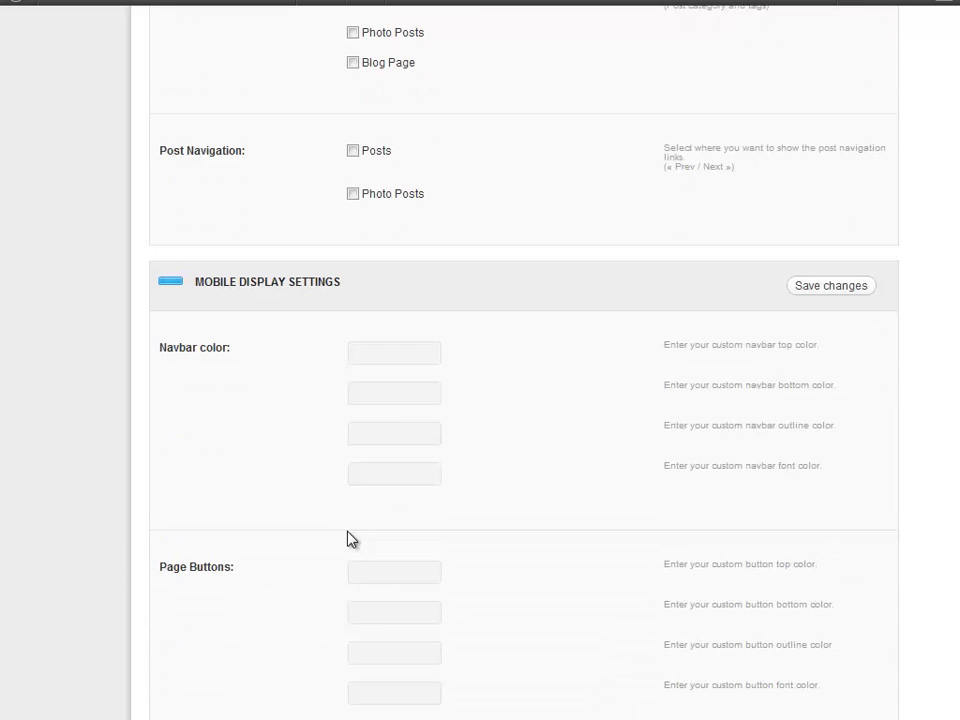
pyautogui.scroll(-2, 350, 540)
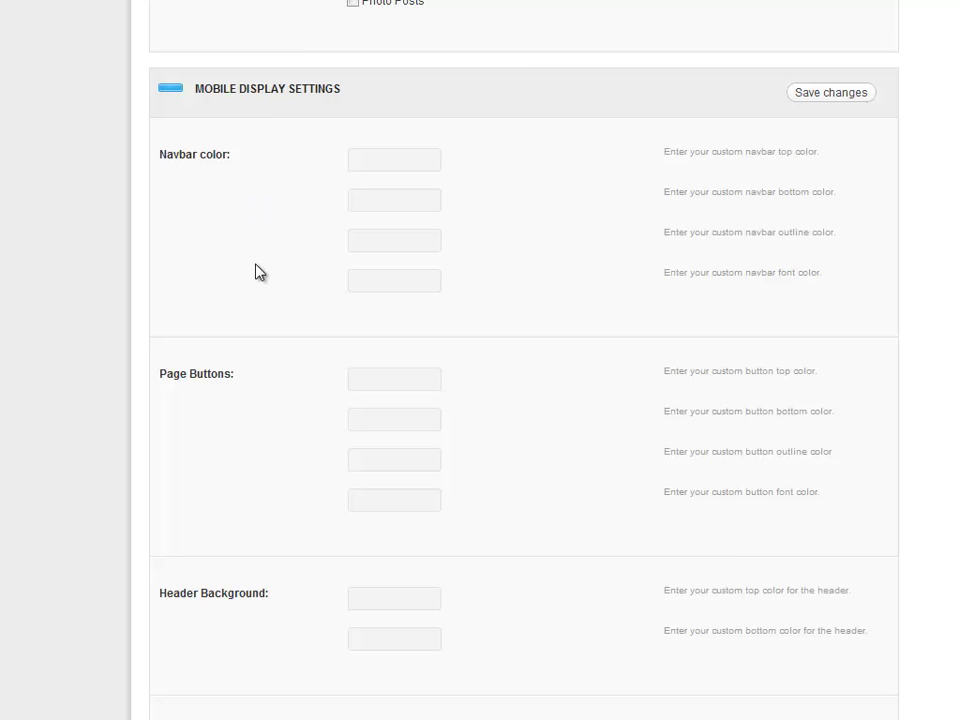
pyautogui.scroll(-1, 259, 272)
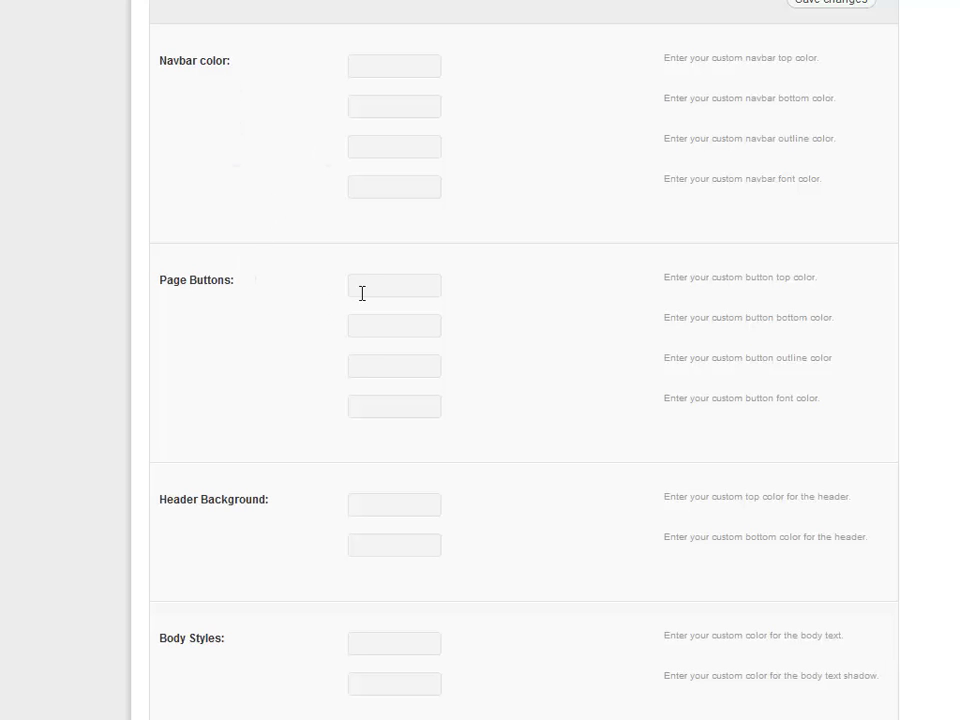
pyautogui.scroll(-2, 266, 365)
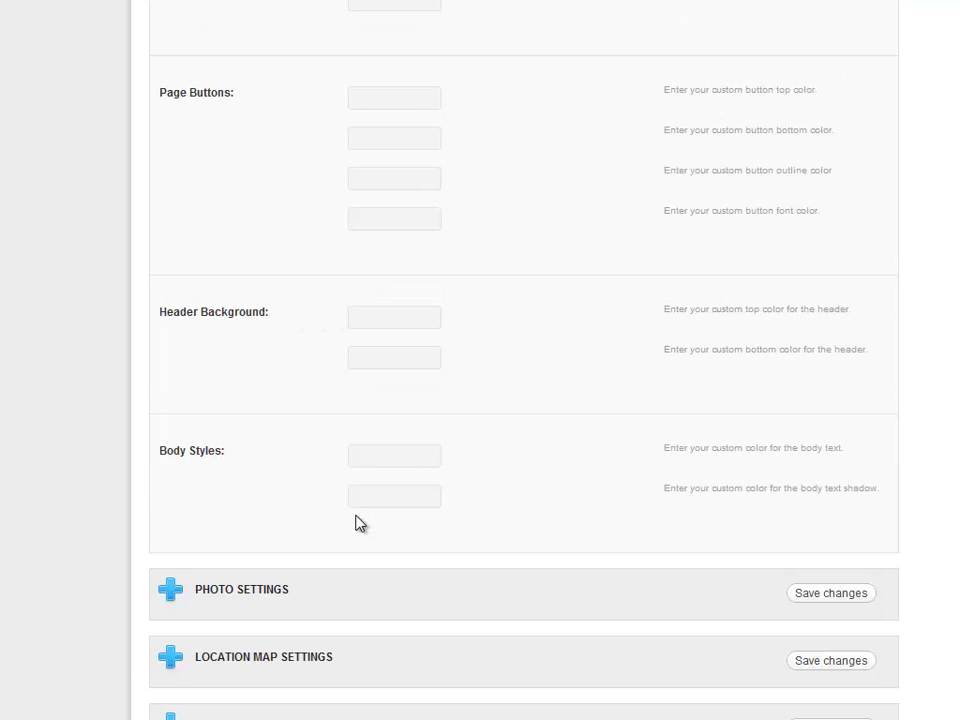
pyautogui.scroll(-2, 372, 405)
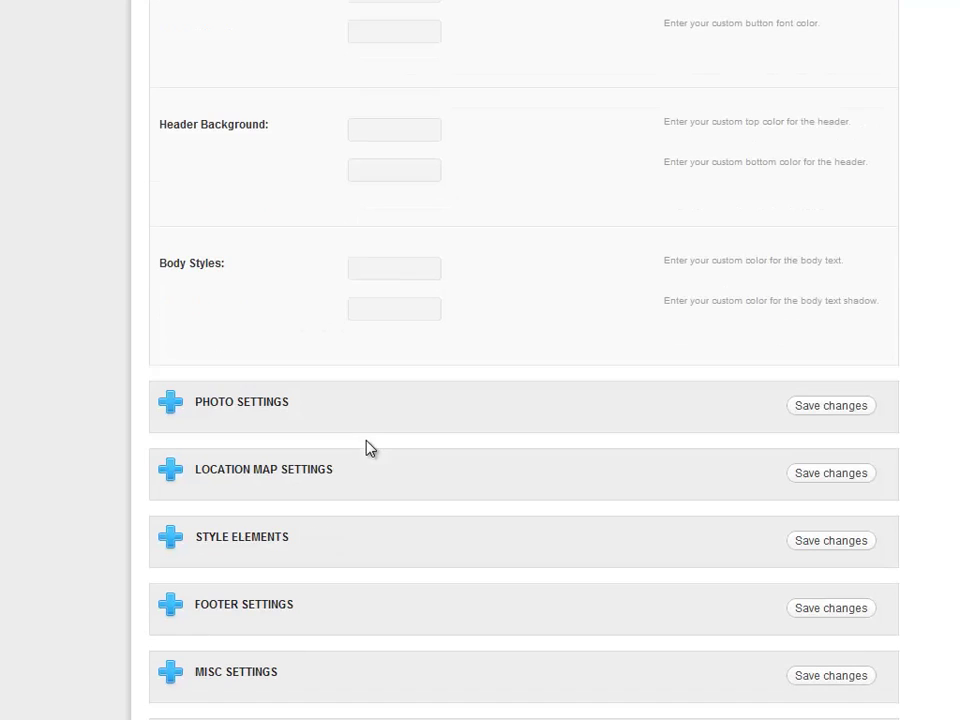
# Expand Photo Settings and review the gallery slug and thumbnail options
pyautogui.click(206, 401)
pyautogui.scroll(-1, 297, 418)
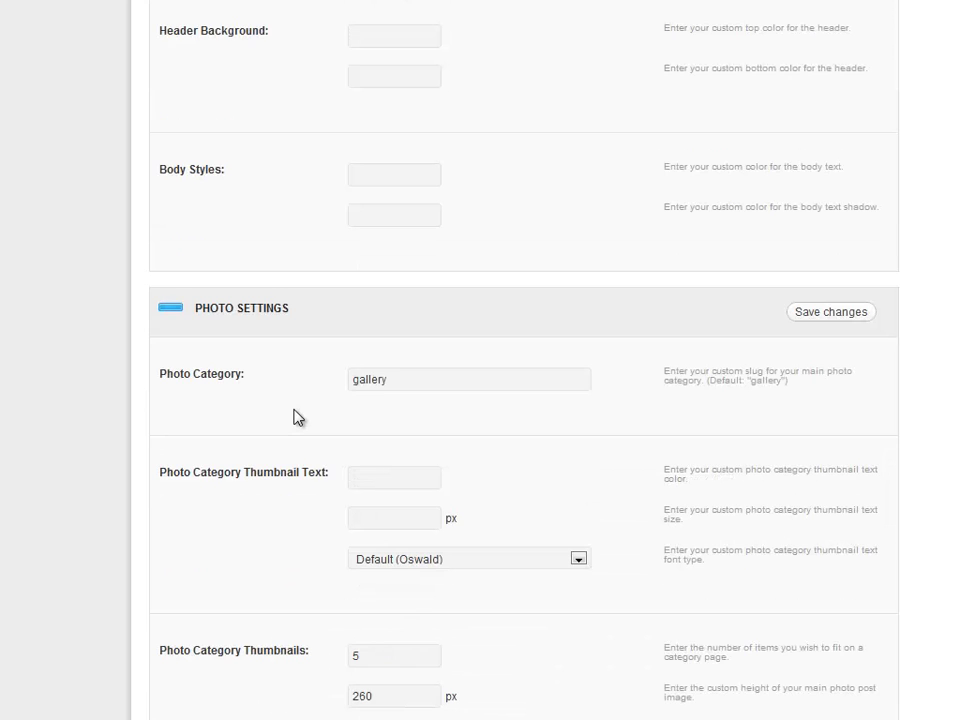
pyautogui.scroll(-2, 297, 418)
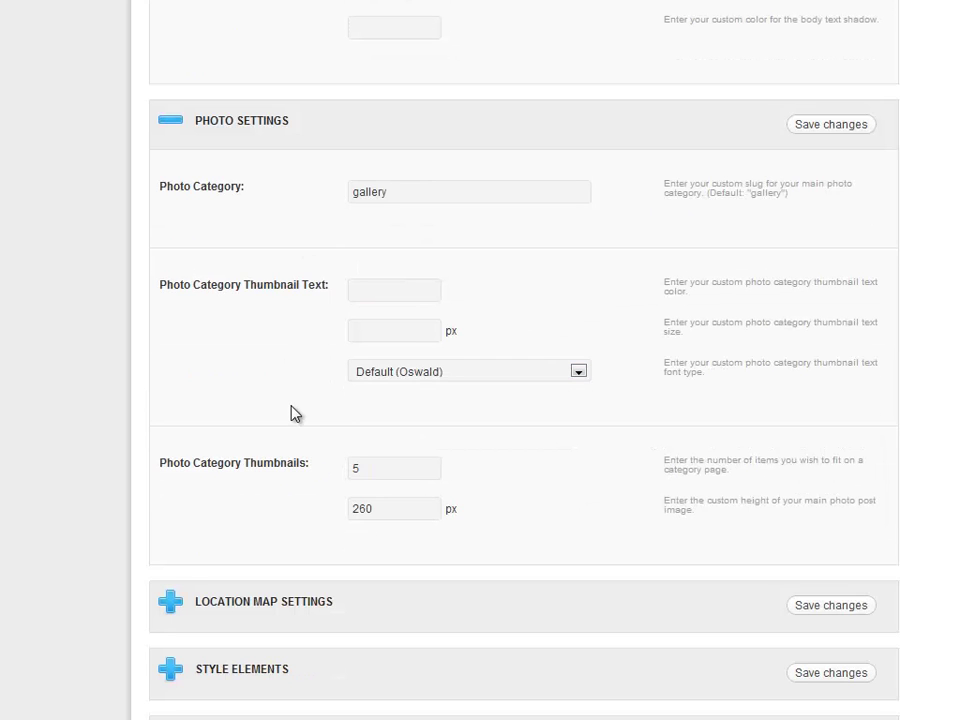
pyautogui.scroll(-1, 295, 413)
pyautogui.scroll(-1, 295, 413)
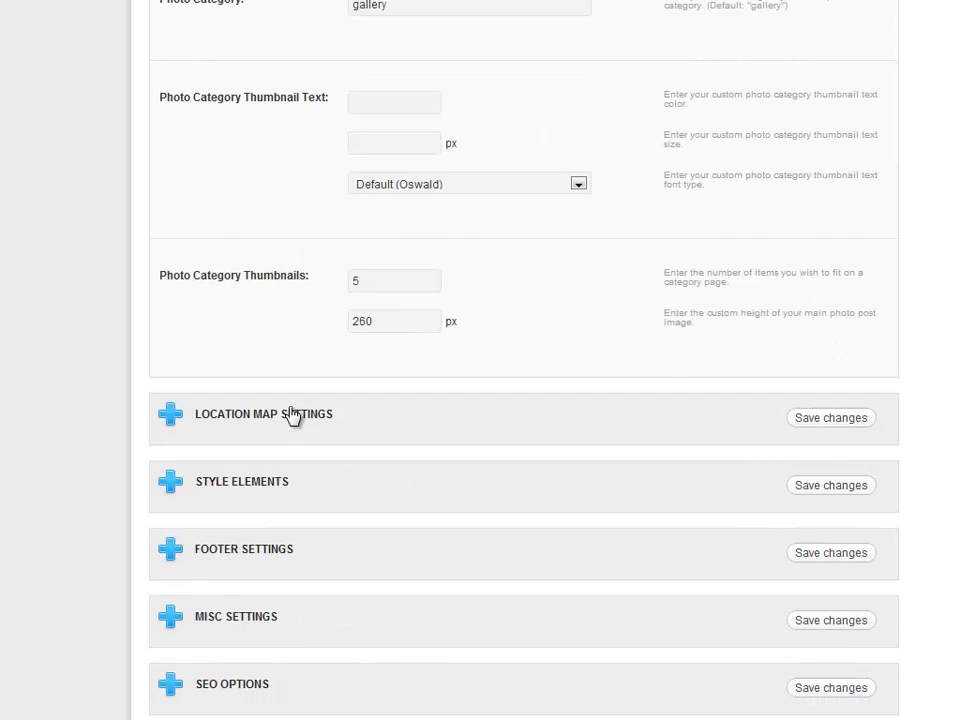
# Expand Location Map Settings and review the map address fields
pyautogui.click(300, 416)
pyautogui.scroll(-2, 300, 416)
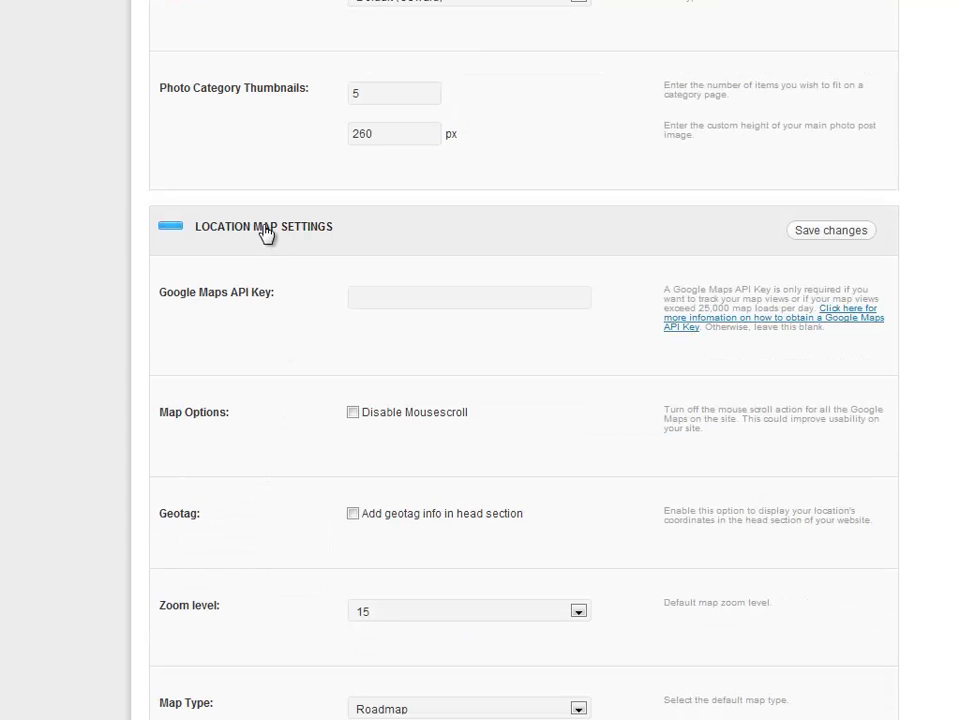
pyautogui.scroll(-2, 270, 392)
pyautogui.scroll(-5, 272, 392)
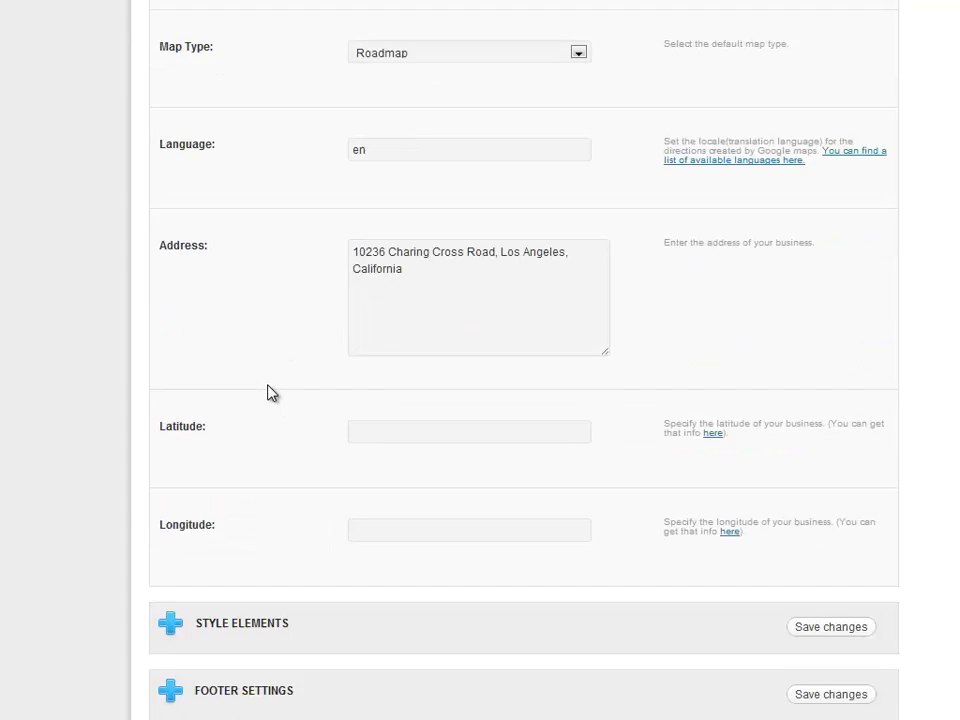
pyautogui.scroll(-2, 253, 536)
# Expand Style Elements and review the heading font and text style options
pyautogui.click(237, 466)
pyautogui.scroll(-4, 283, 474)
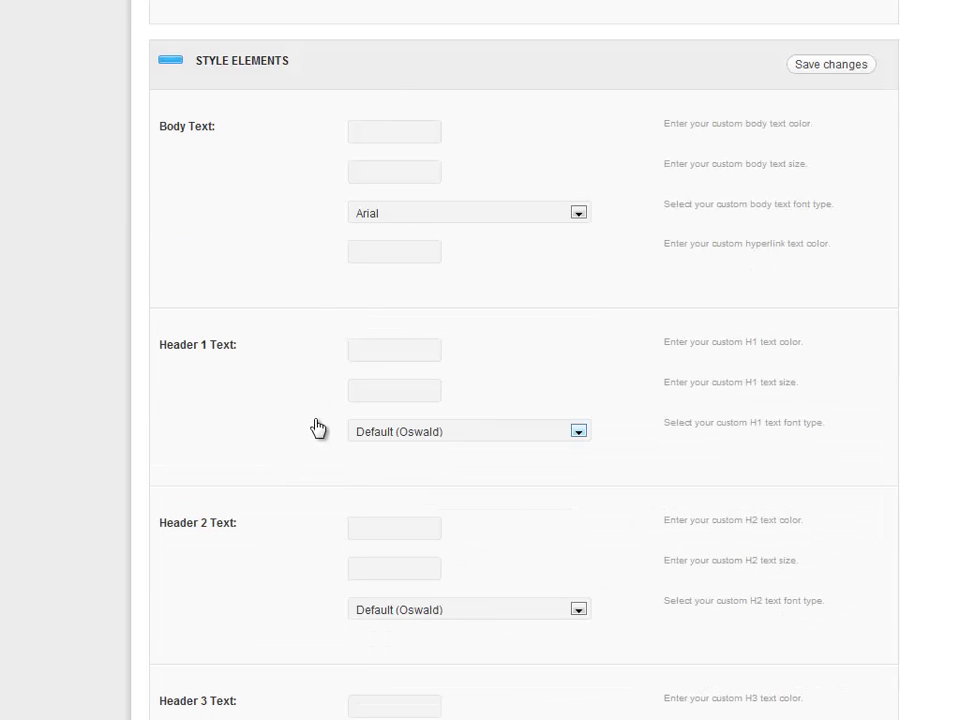
pyautogui.scroll(-2, 315, 426)
pyautogui.scroll(-1, 315, 426)
pyautogui.scroll(-1, 315, 426)
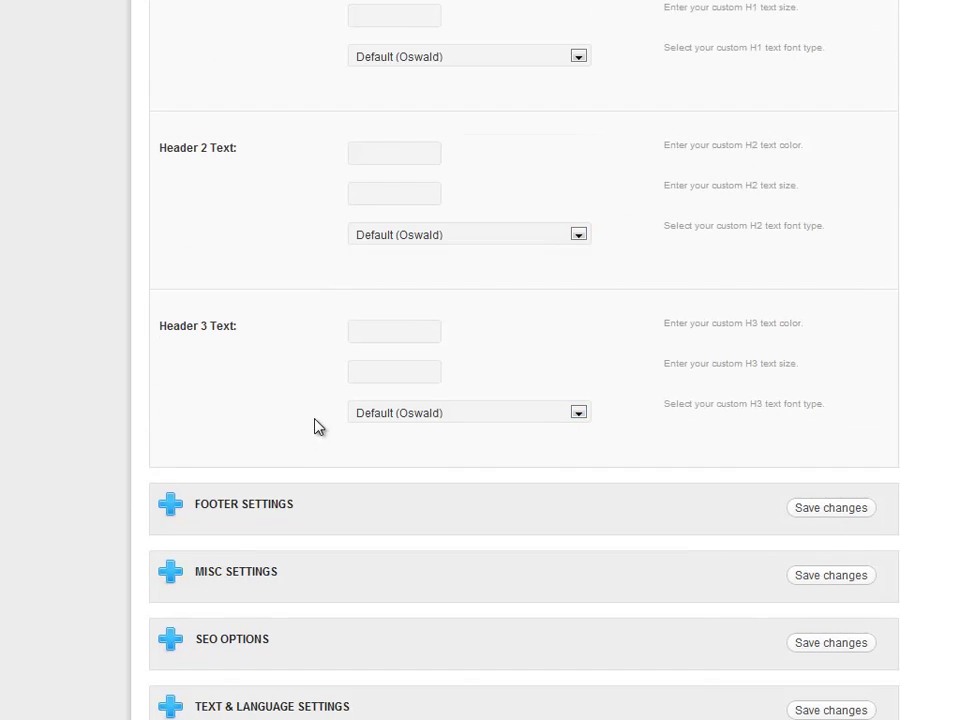
# Expand Footer Settings and review the footer colour and text fields
pyautogui.click(255, 505)
pyautogui.scroll(-3, 259, 497)
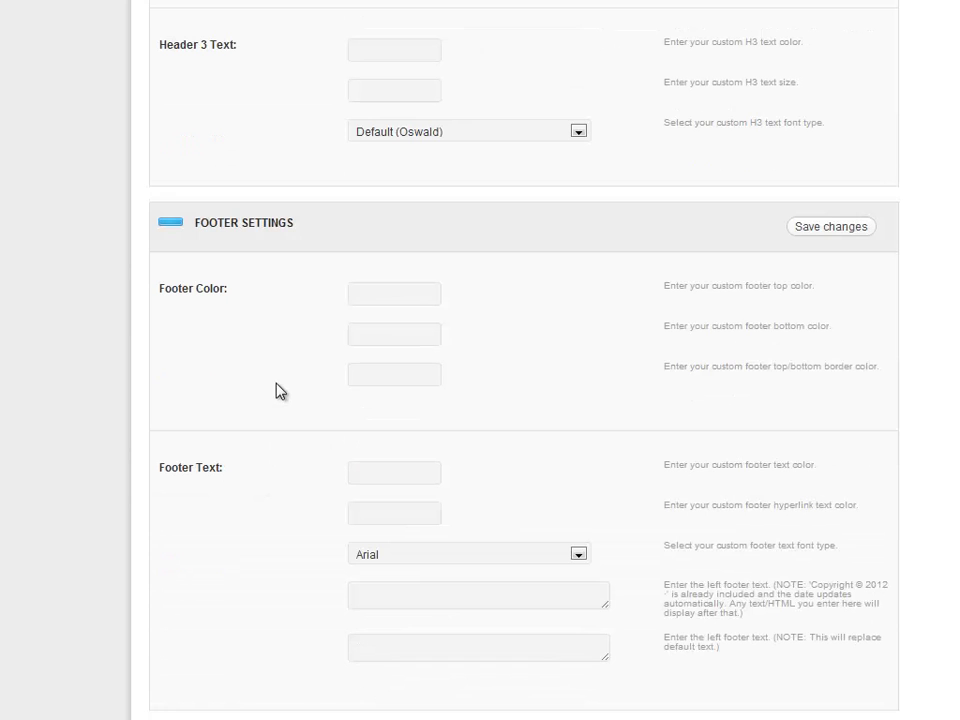
pyautogui.scroll(-2, 285, 509)
pyautogui.scroll(-1, 281, 510)
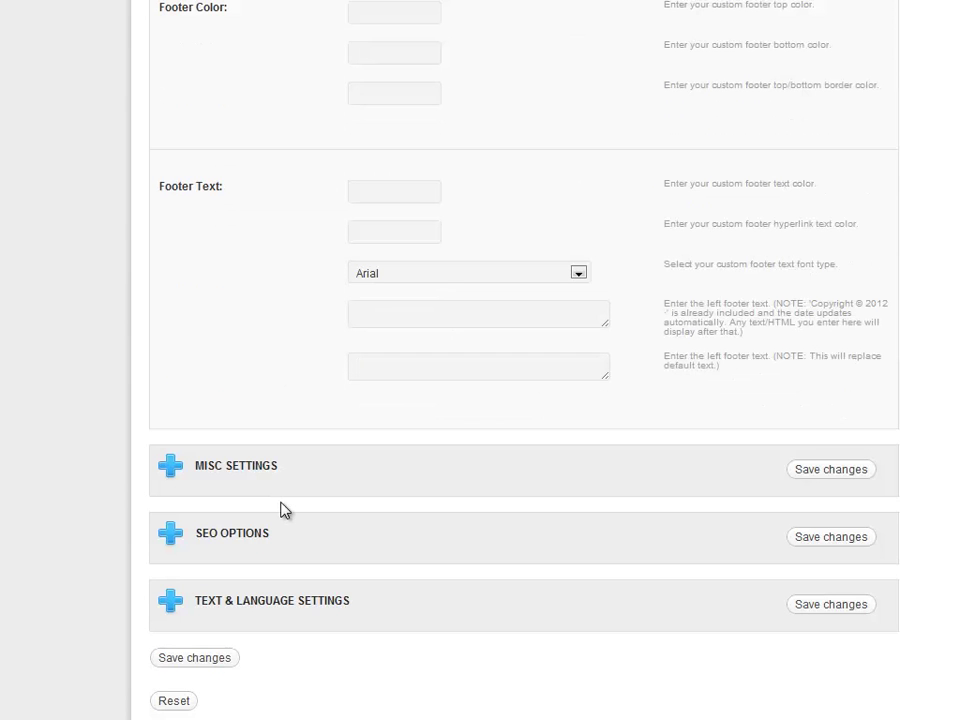
# Expand Misc Settings and review the favicon, tracking-code and custom CSS boxes
pyautogui.click(257, 475)
pyautogui.scroll(-2, 300, 510)
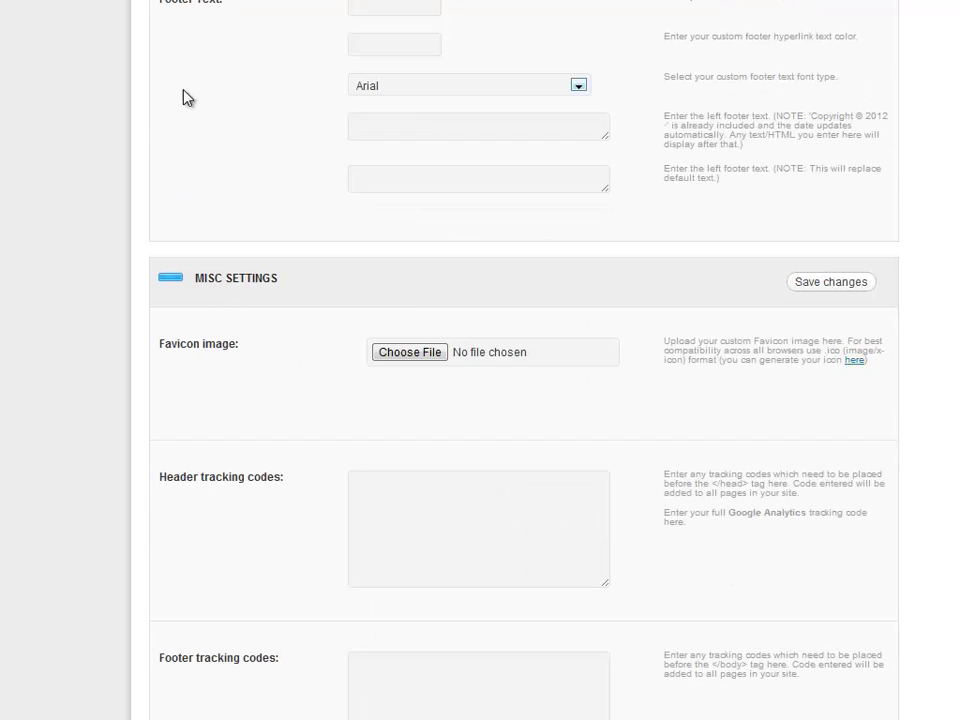
pyautogui.scroll(-1, 256, 447)
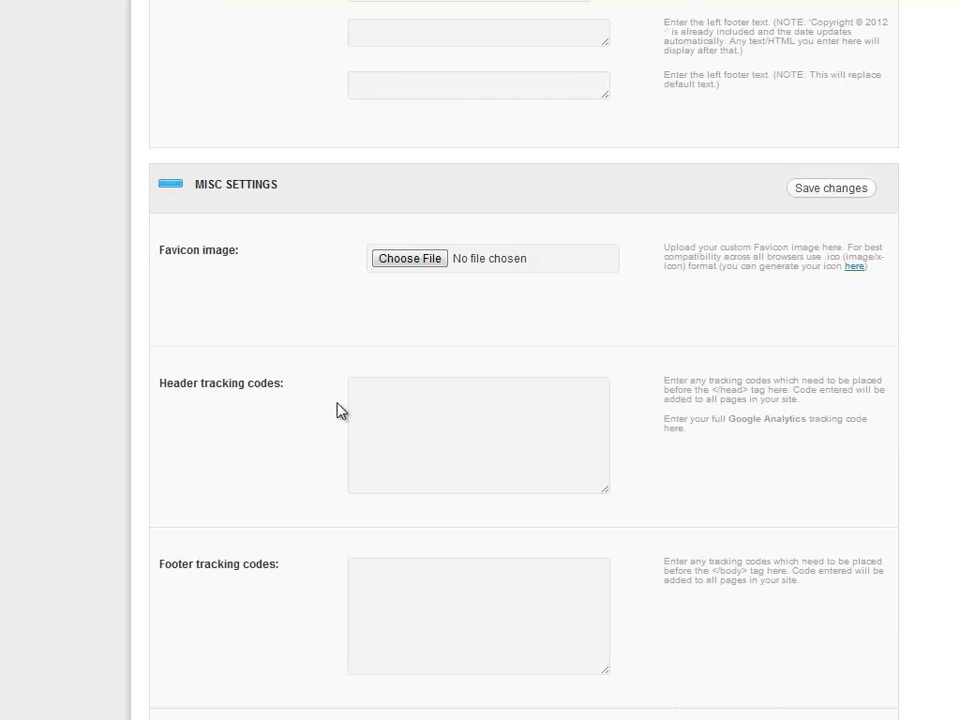
pyautogui.scroll(-2, 406, 405)
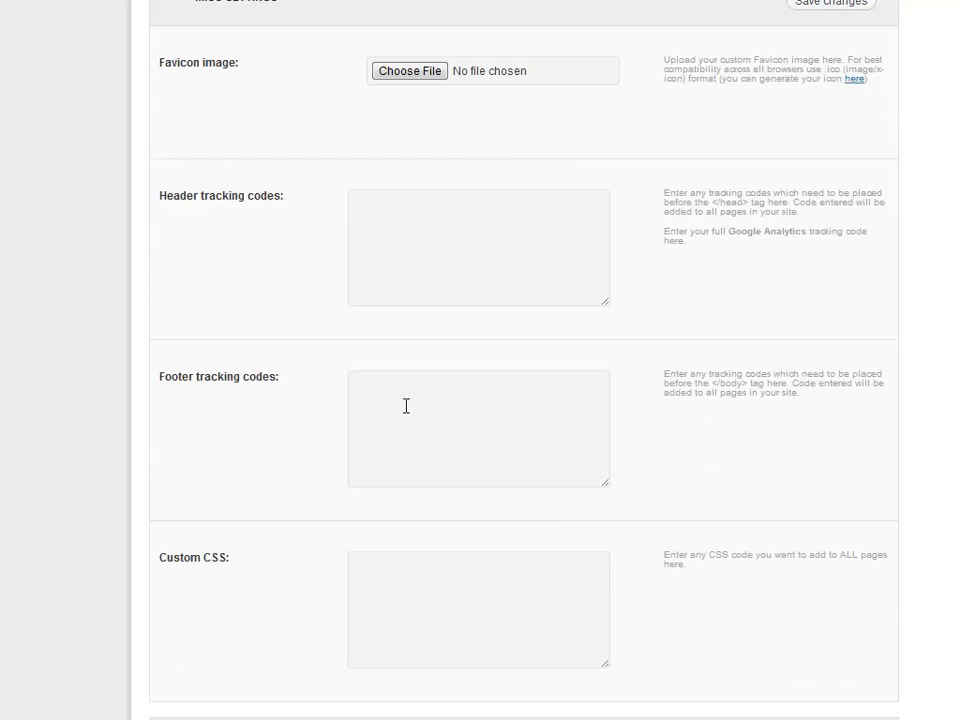
pyautogui.scroll(-1, 406, 405)
pyautogui.scroll(-1, 406, 408)
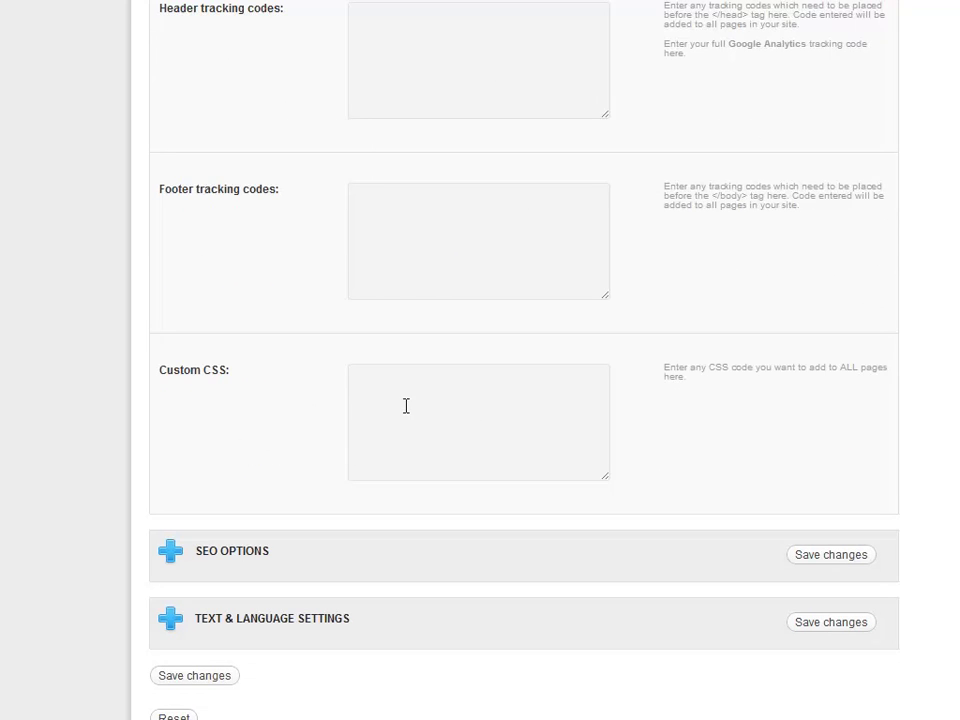
# Expand SEO Options and review the homepage title, description and tags fields
pyautogui.click(247, 567)
pyautogui.scroll(-2, 328, 467)
pyautogui.scroll(-2, 328, 469)
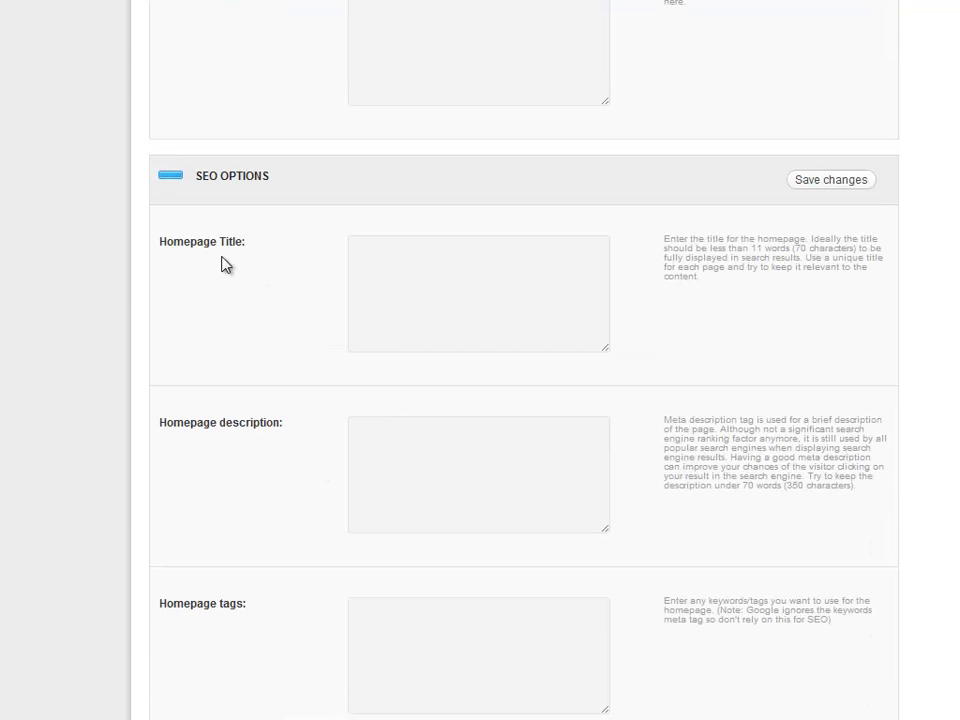
pyautogui.scroll(-1, 277, 393)
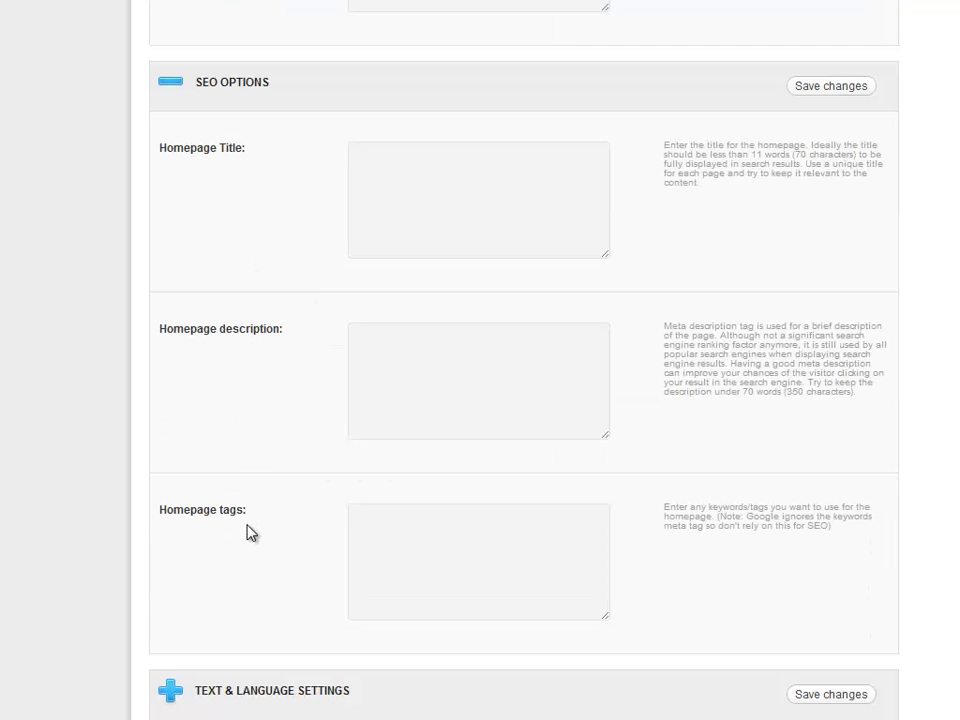
pyautogui.scroll(-1, 251, 533)
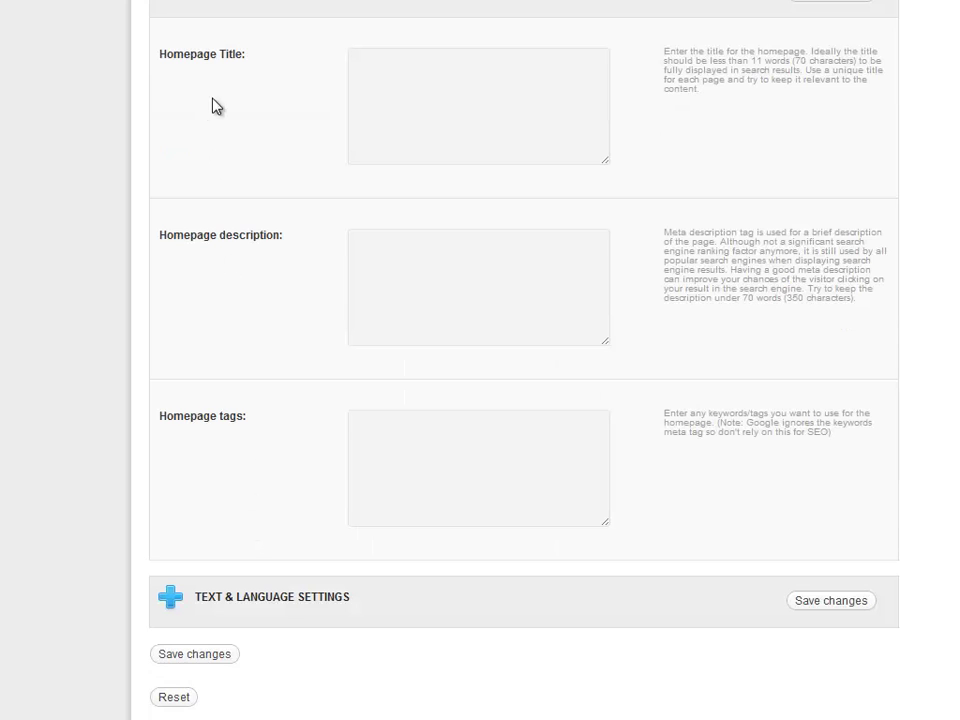
pyautogui.scroll(-1, 212, 479)
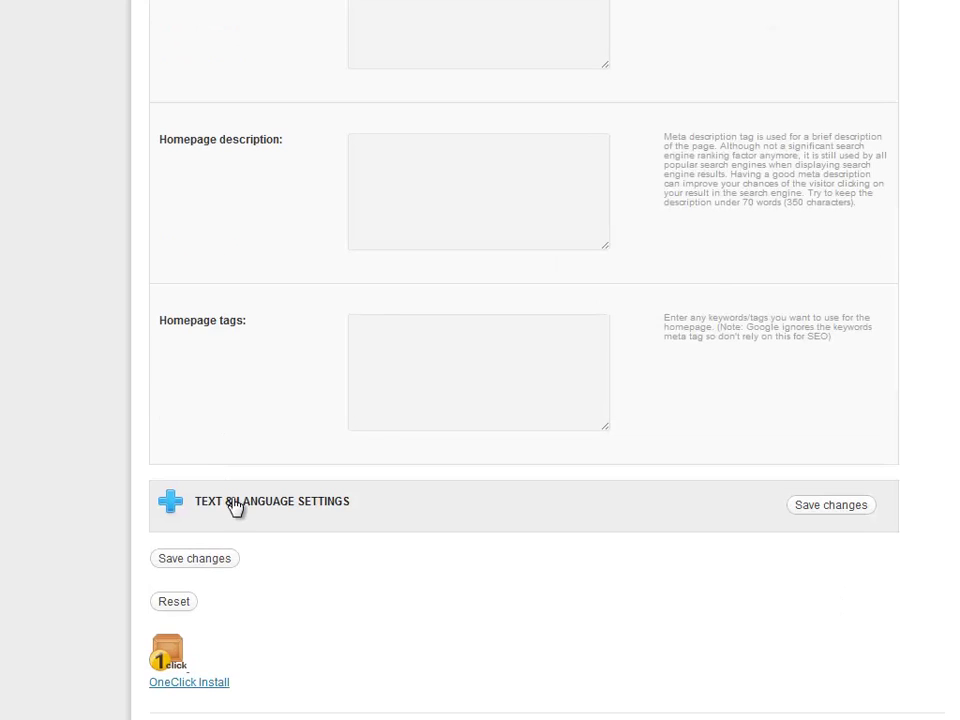
pyautogui.click(236, 505)
pyautogui.scroll(-2, 272, 486)
pyautogui.scroll(-1, 271, 485)
pyautogui.scroll(-1, 271, 485)
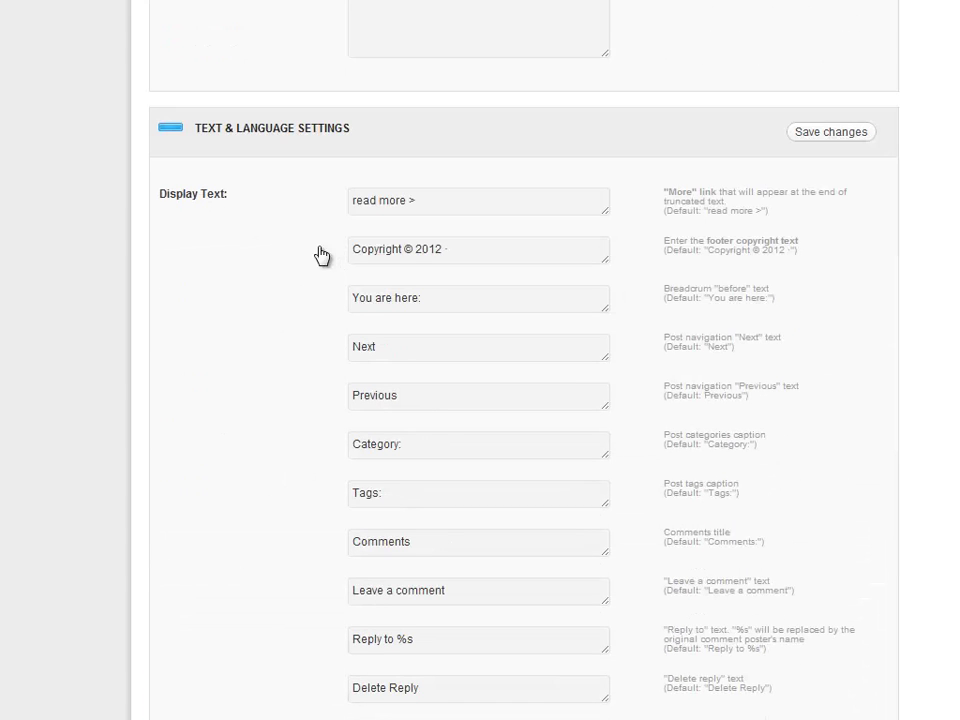
pyautogui.scroll(-1, 310, 424)
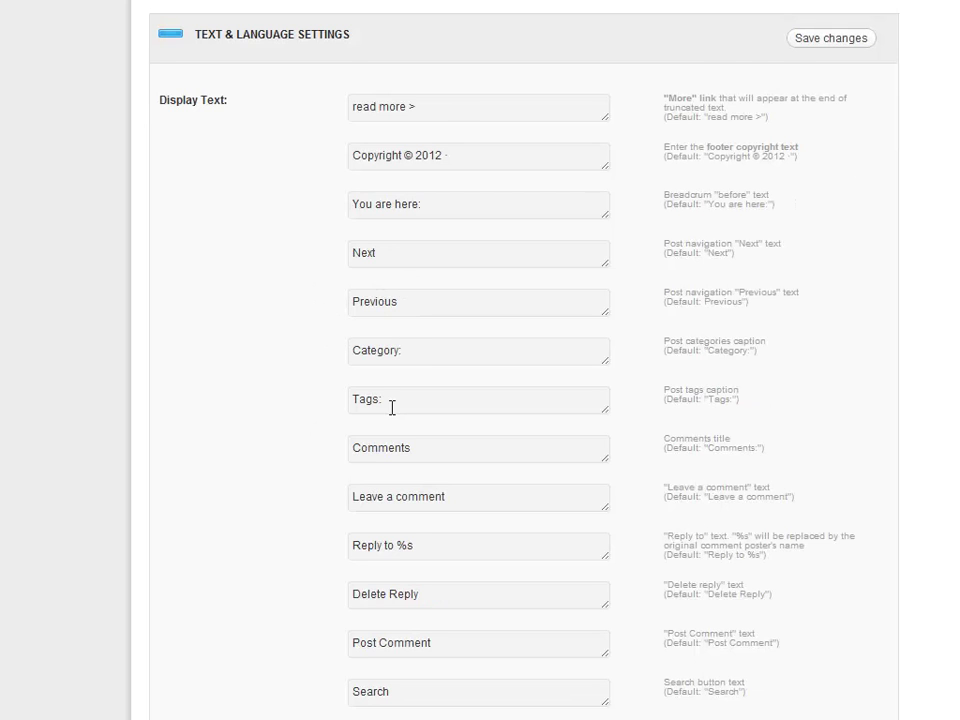
pyautogui.scroll(-1, 392, 407)
pyautogui.scroll(-3, 392, 407)
pyautogui.scroll(-1, 392, 407)
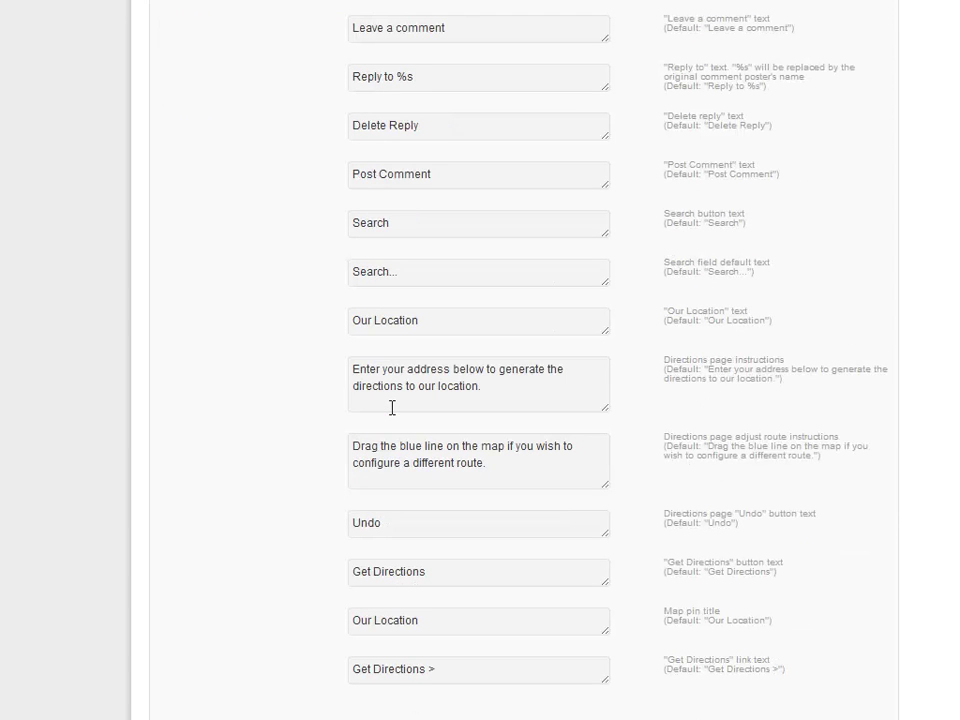
pyautogui.scroll(-2, 320, 428)
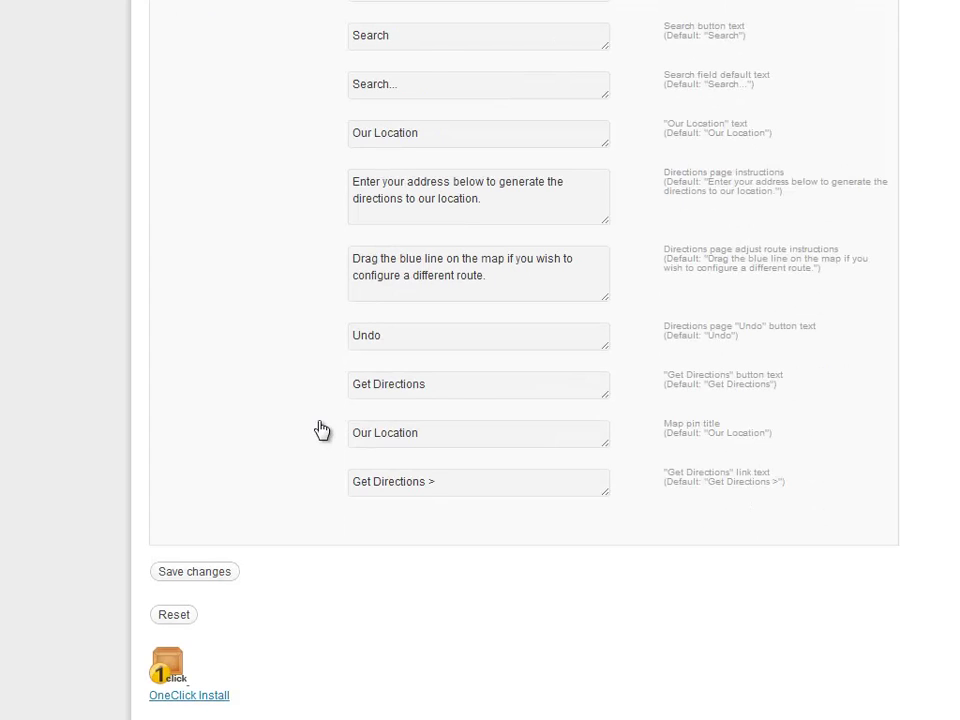
pyautogui.scroll(-1, 321, 430)
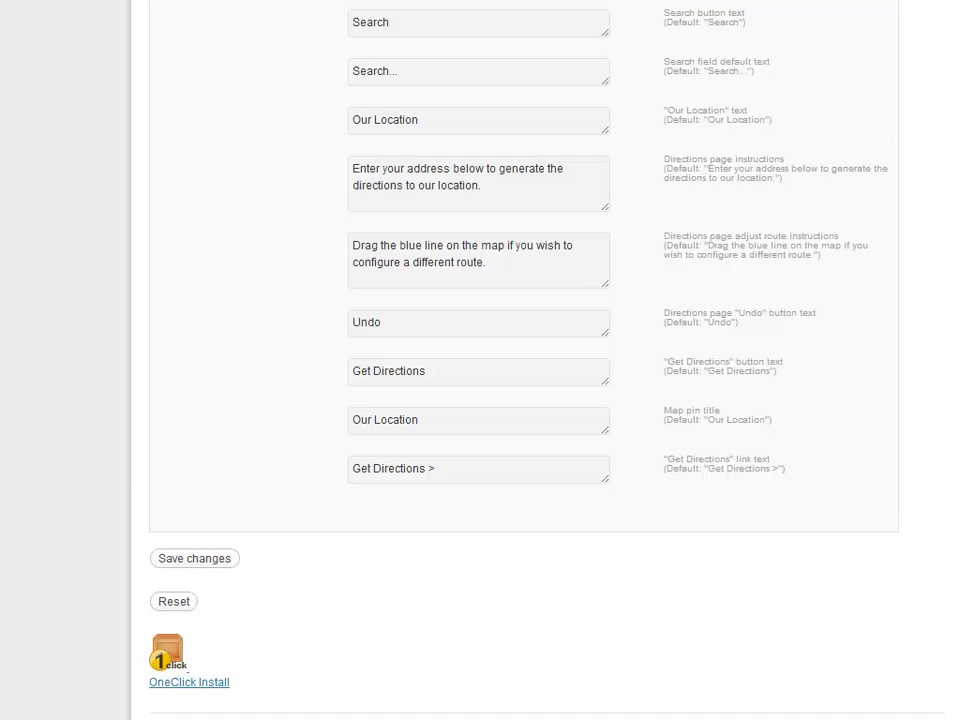
pyautogui.moveTo(955, 700); pyautogui.dragTo(934, 17)
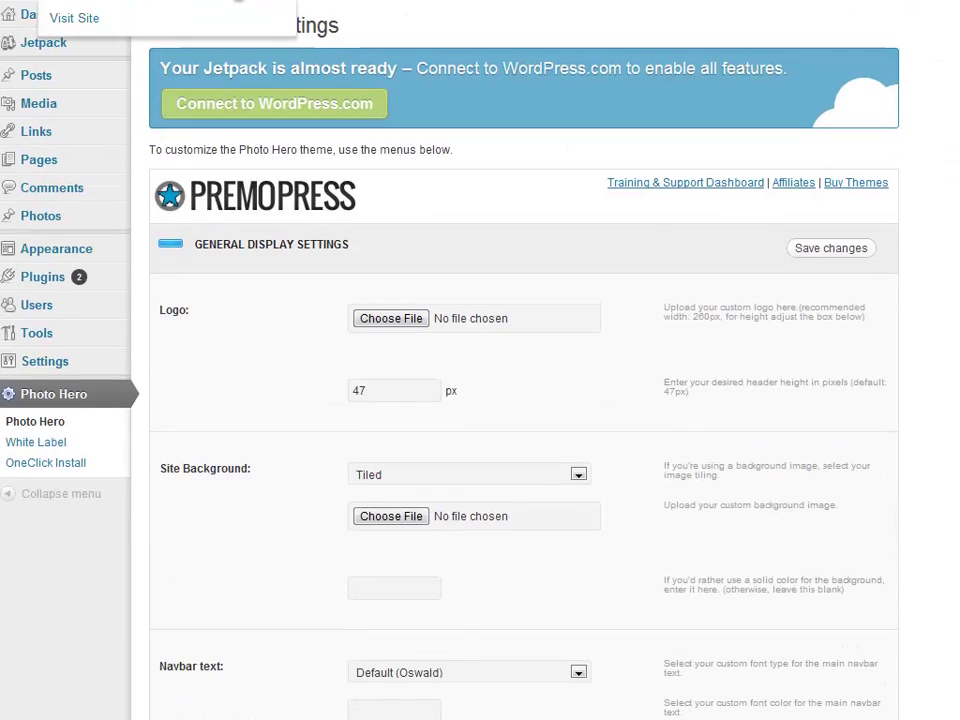
pyautogui.click(175, 5)
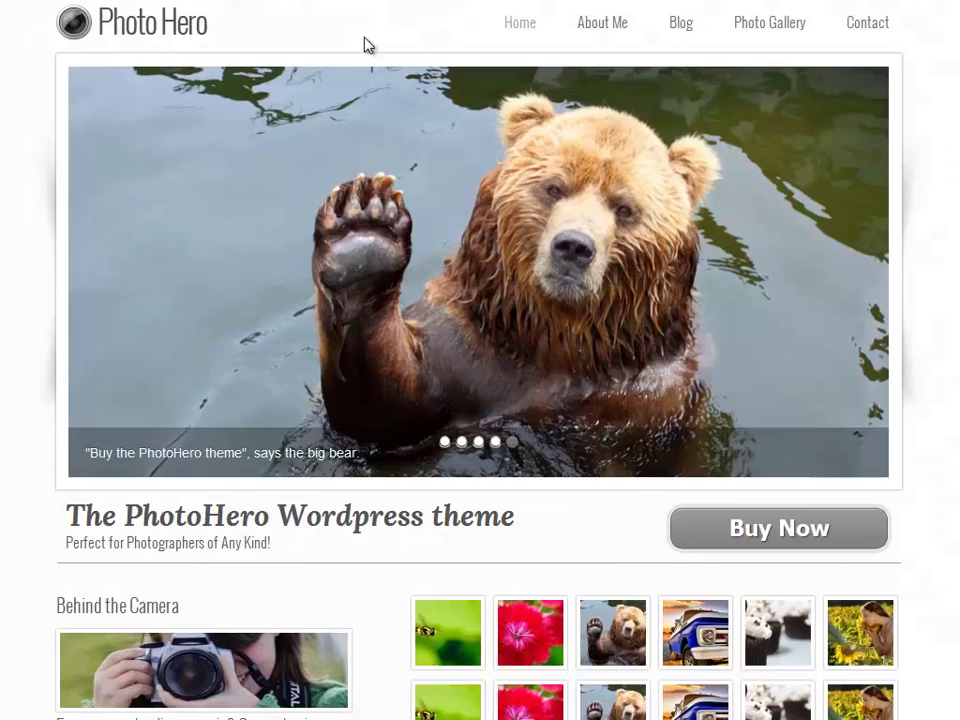
pyautogui.scroll(-3, 435, 476)
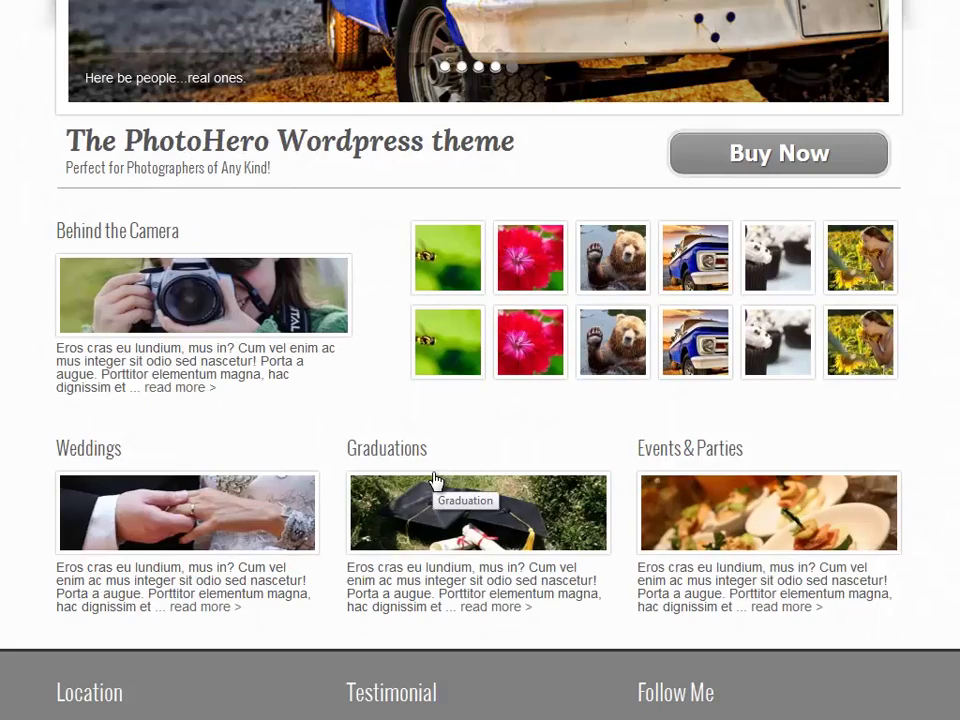
pyautogui.scroll(-2, 435, 481)
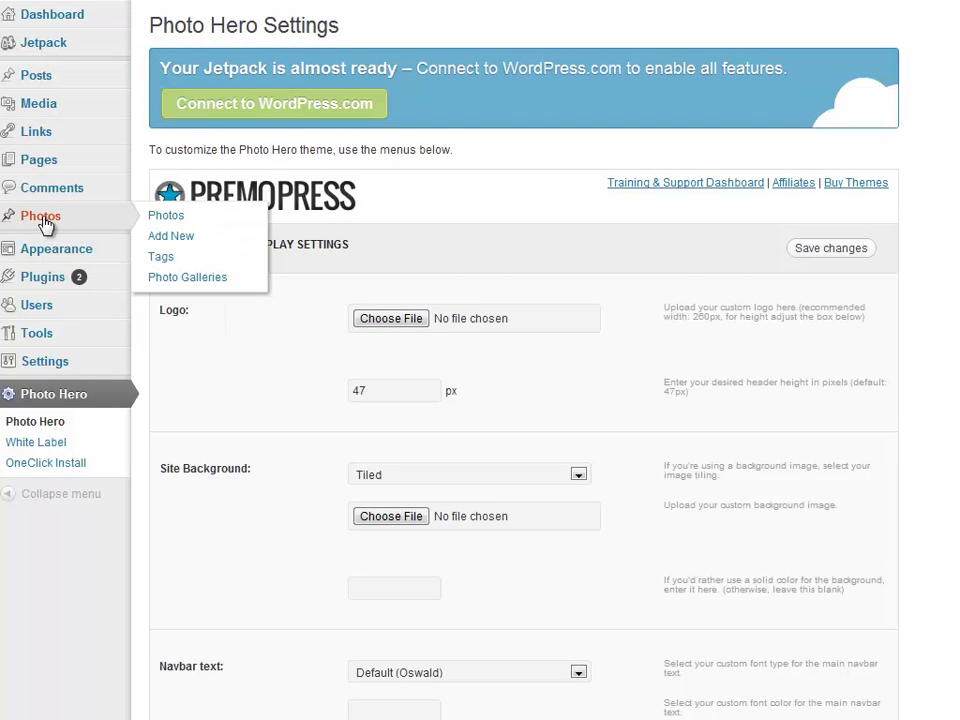
pyautogui.moveTo(40, 216)
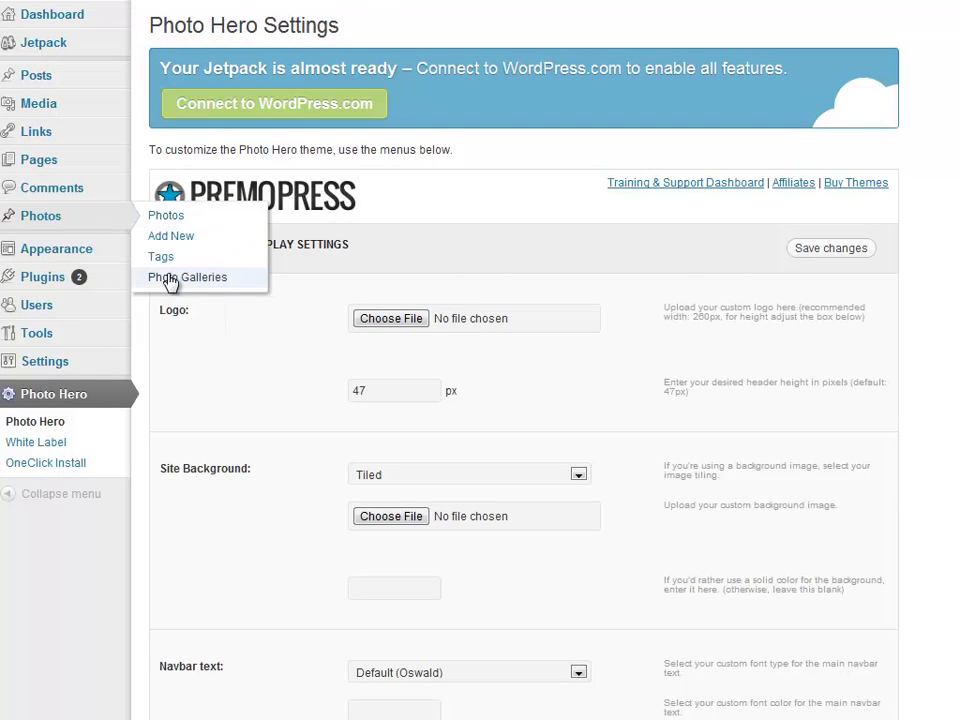
# List the Photo Galleries, then preview the Photos gallery and its Food & Drinks post live
pyautogui.click(230, 275)
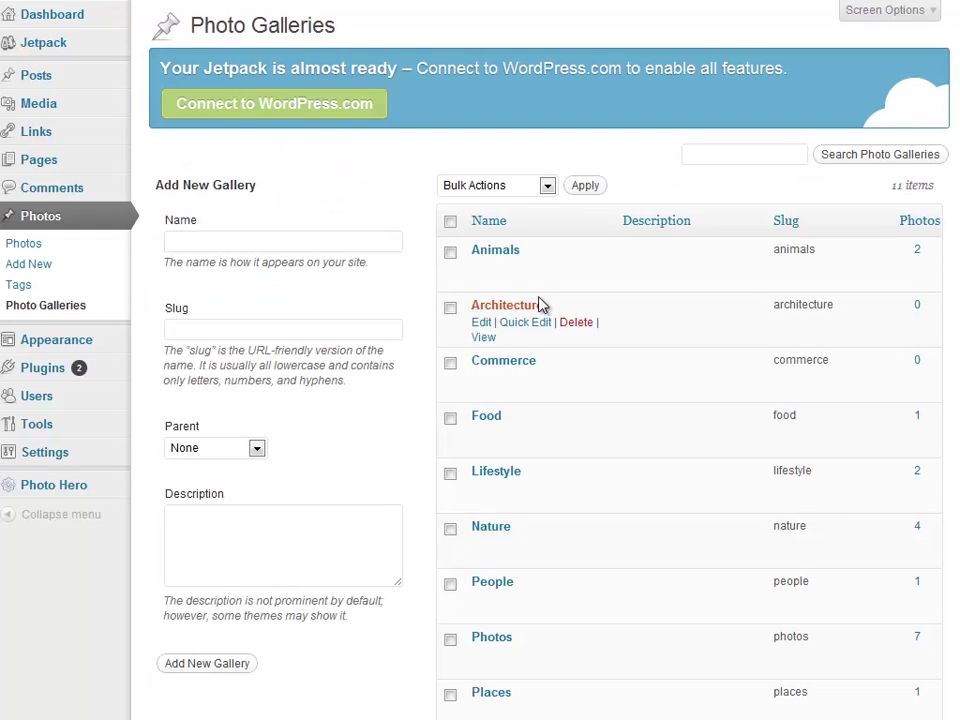
pyautogui.scroll(-2, 505, 425)
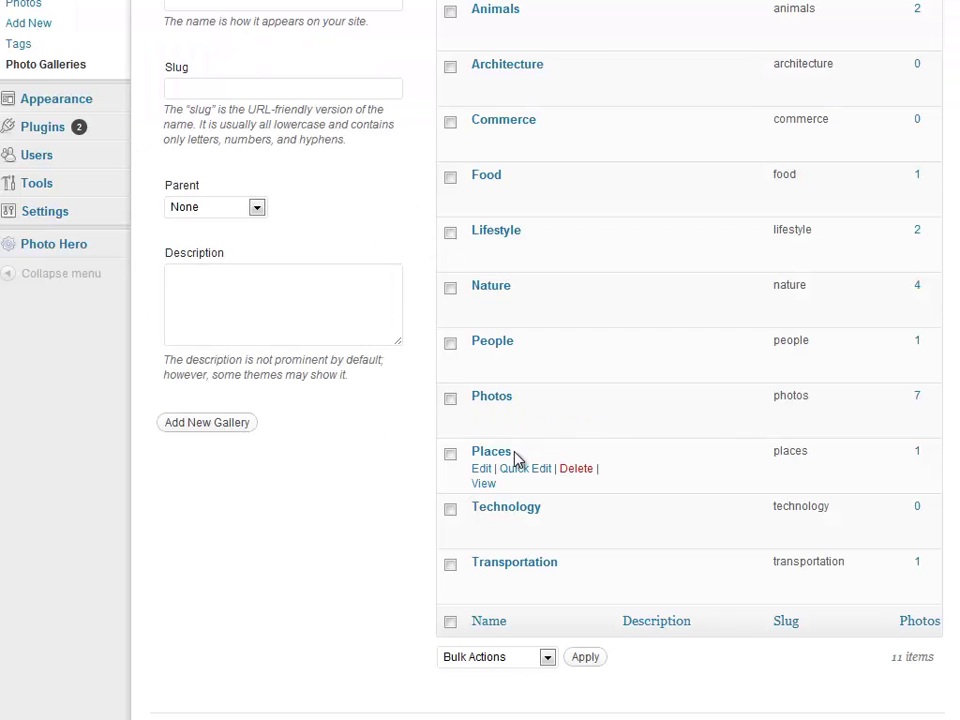
pyautogui.click(494, 483)
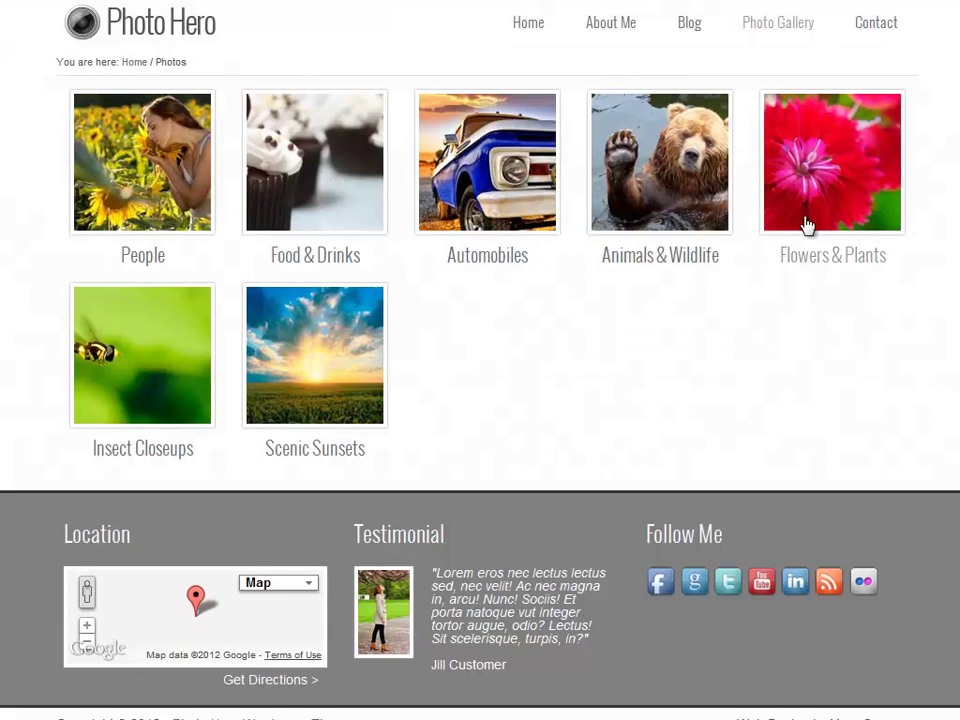
pyautogui.click(320, 220)
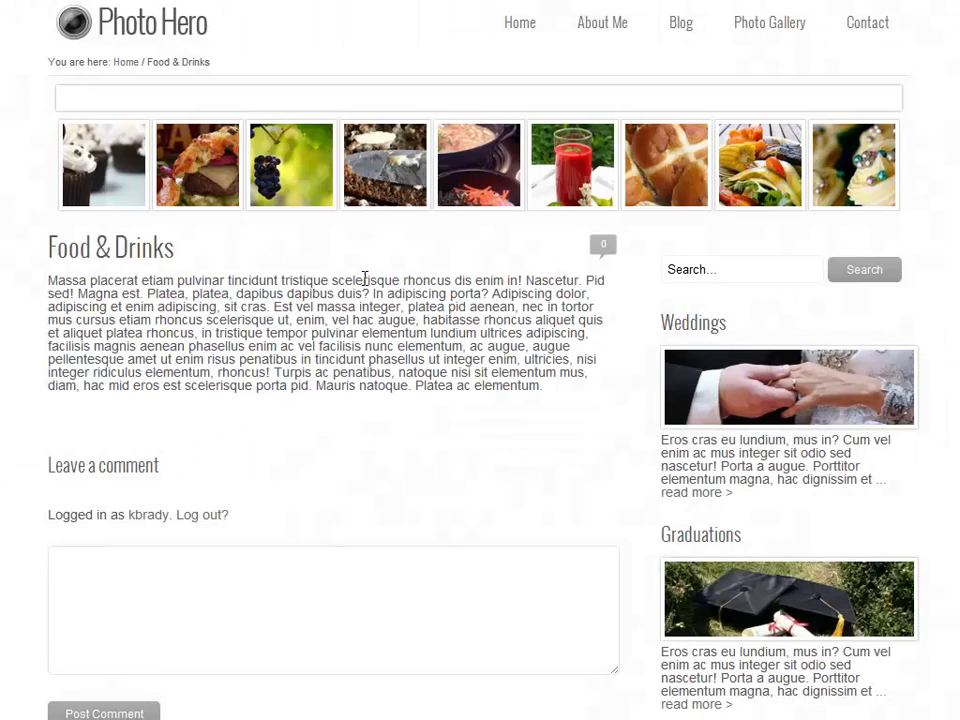
pyautogui.scroll(-2, 424, 392)
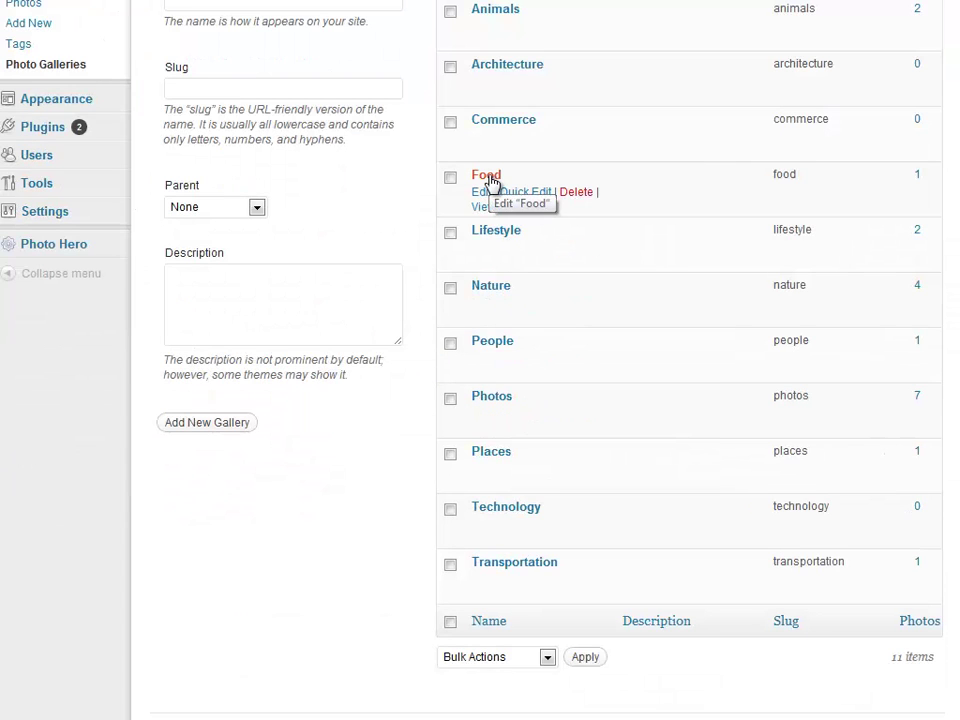
pyautogui.click(493, 177)
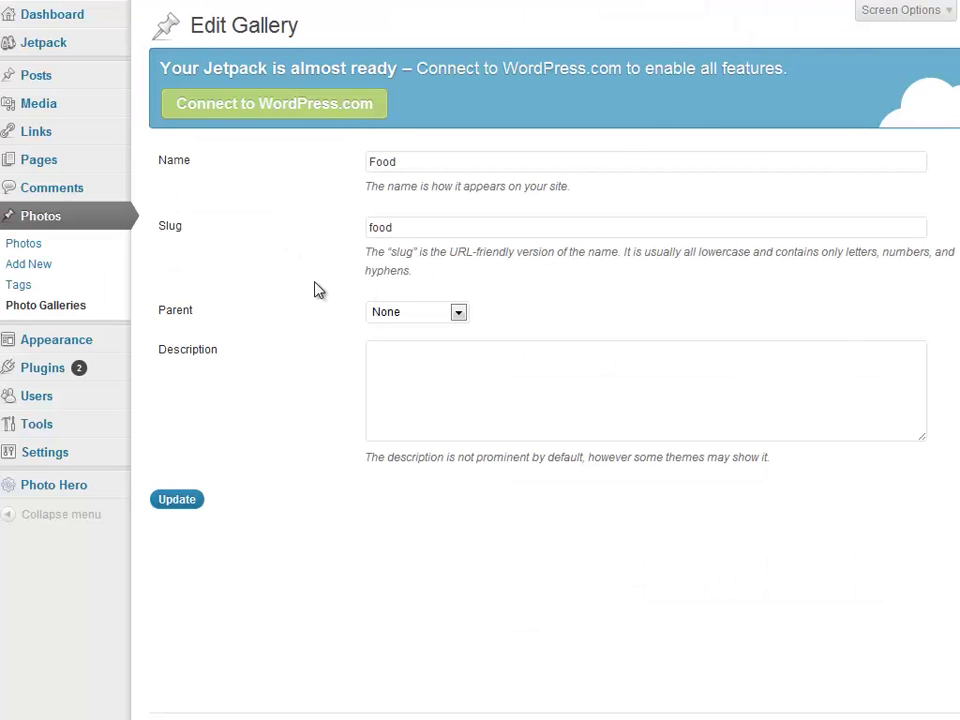
pyautogui.hotkey('alt', 'Left')
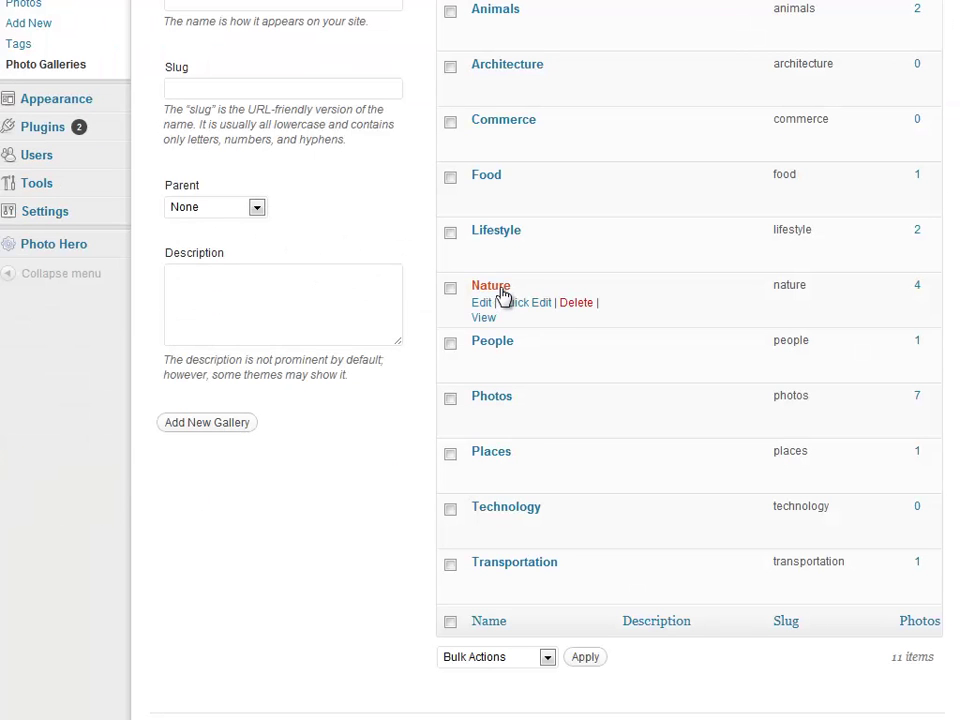
pyautogui.click(488, 207)
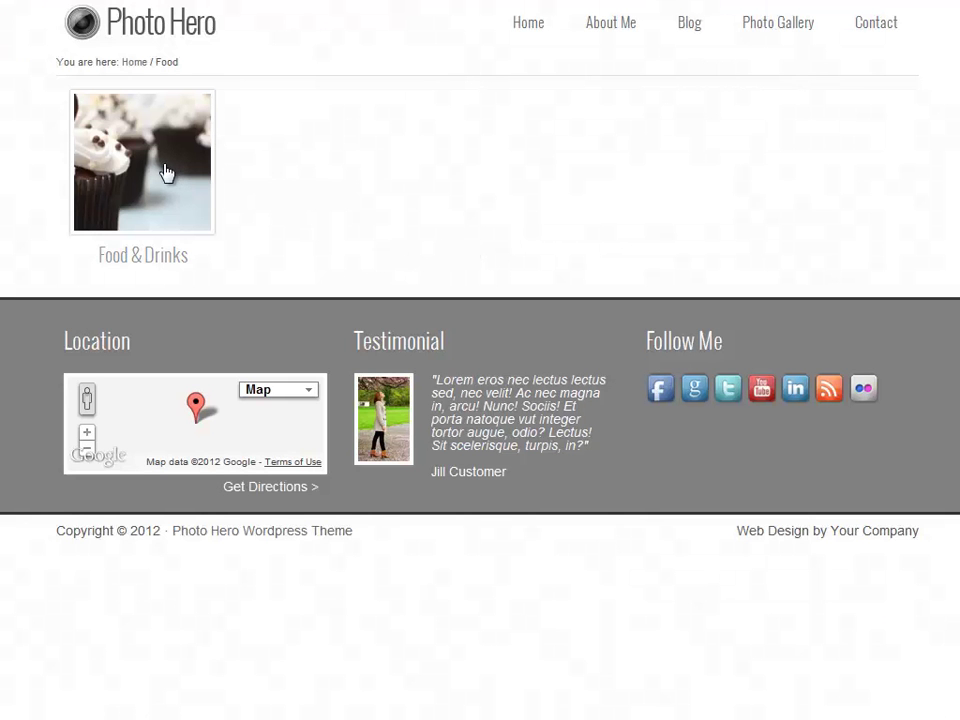
pyautogui.click(193, 186)
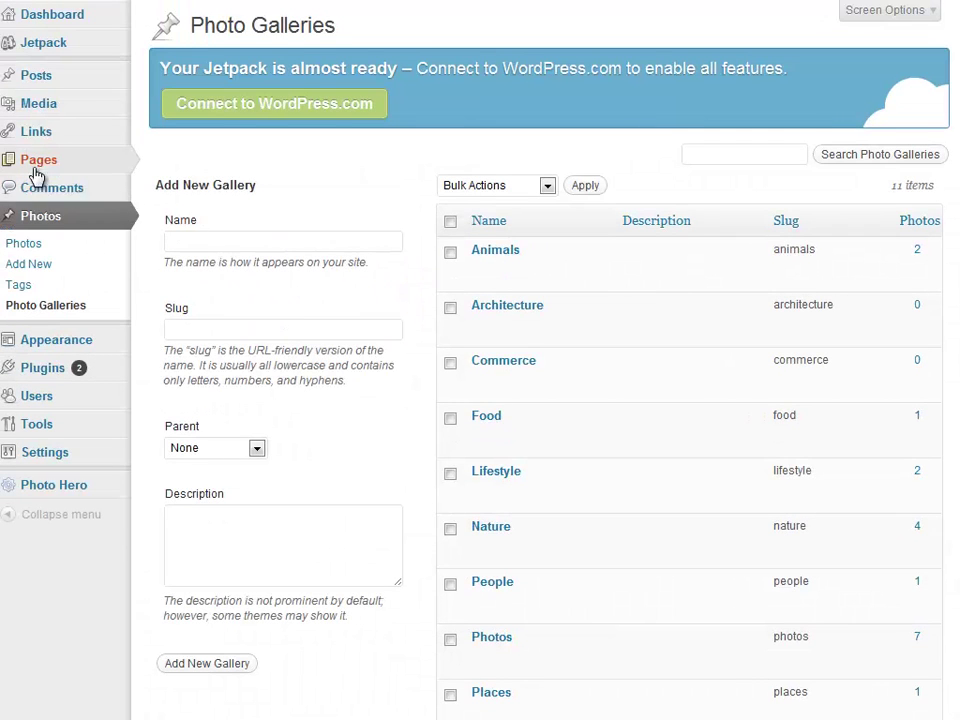
# Open the Weddings page from All Pages and scroll through its editor and sidebar
pyautogui.moveTo(38, 160)
pyautogui.click(148, 160)
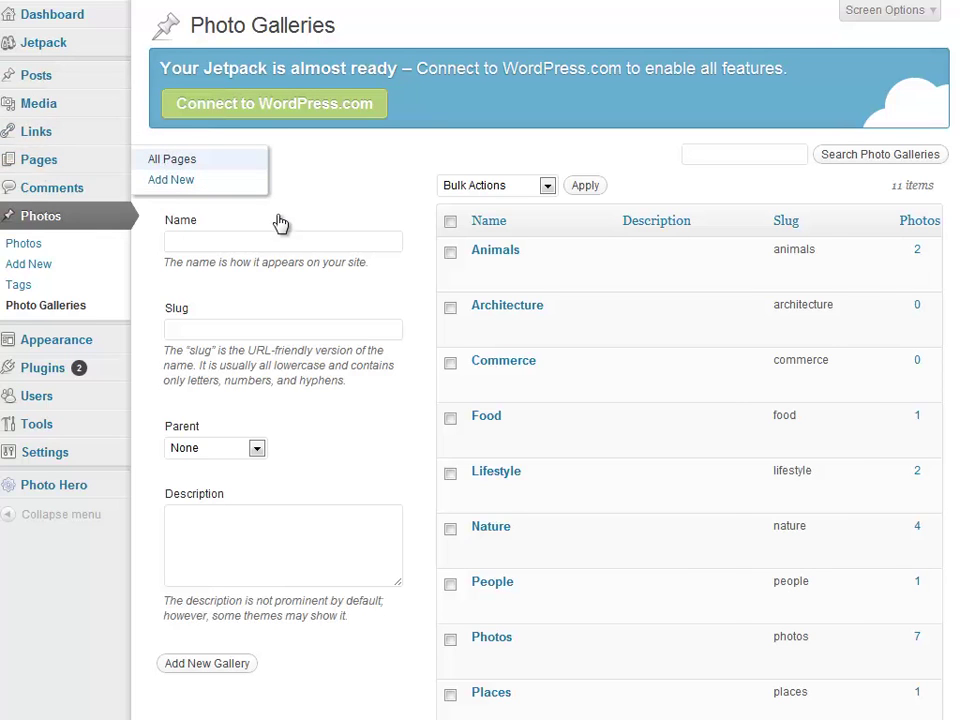
pyautogui.scroll(-3, 296, 407)
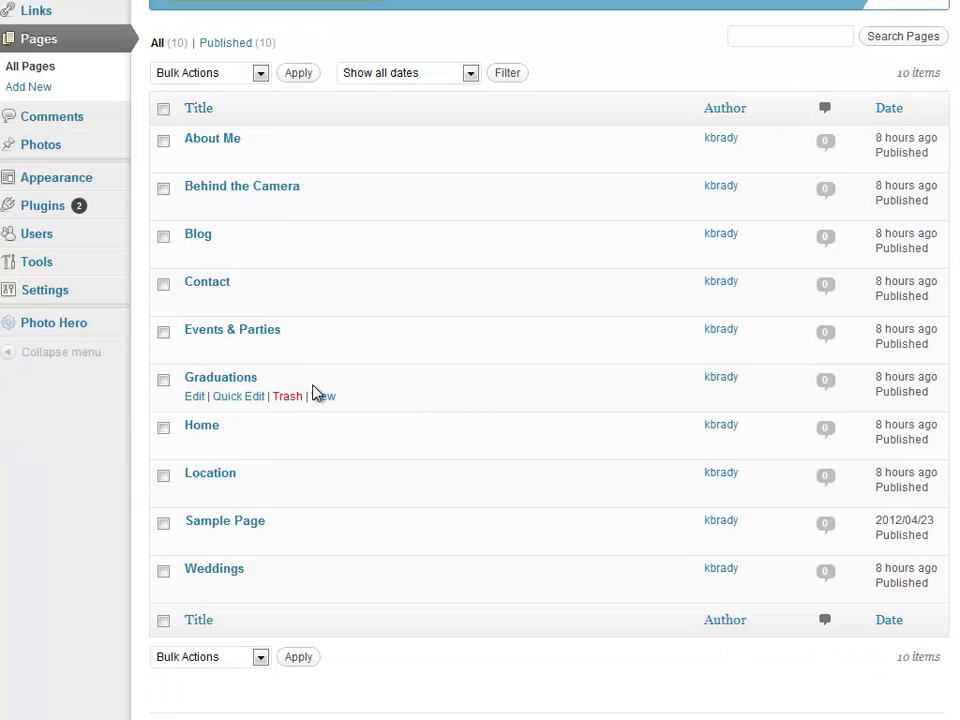
pyautogui.click(214, 570)
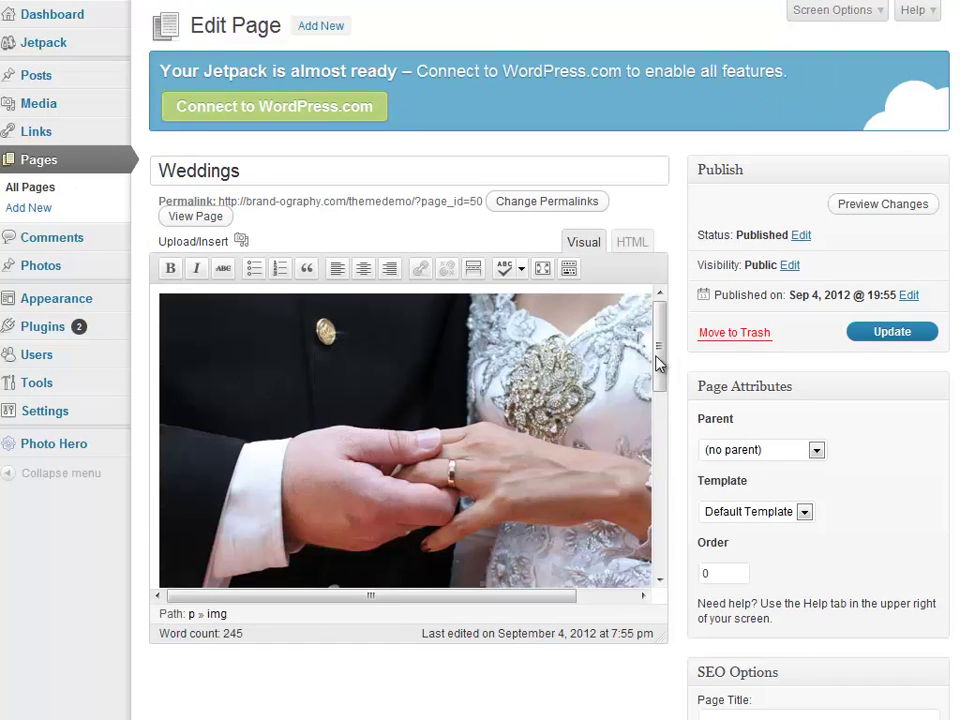
pyautogui.moveTo(662, 356); pyautogui.dragTo(654, 508)
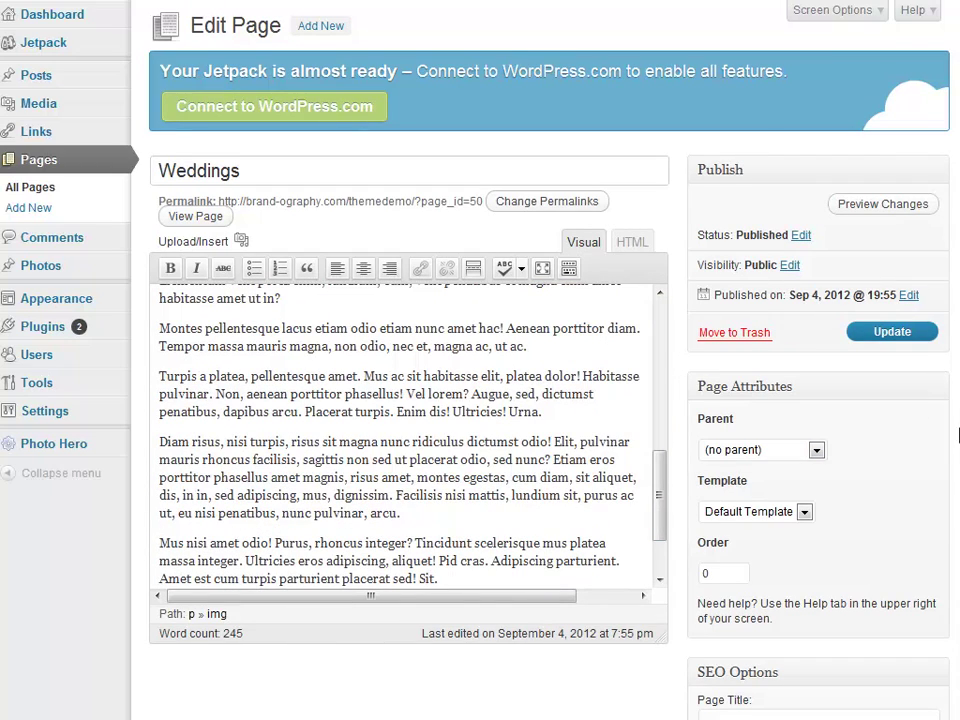
pyautogui.scroll(-4, 741, 538)
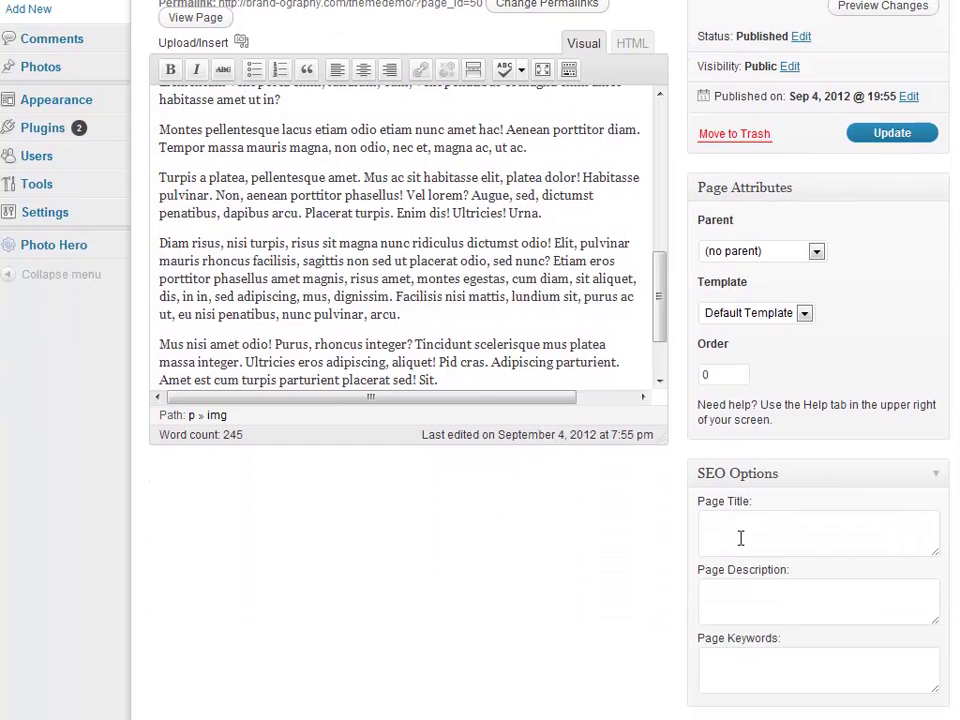
pyautogui.scroll(-2, 741, 538)
pyautogui.scroll(-2, 746, 534)
pyautogui.scroll(-2, 746, 536)
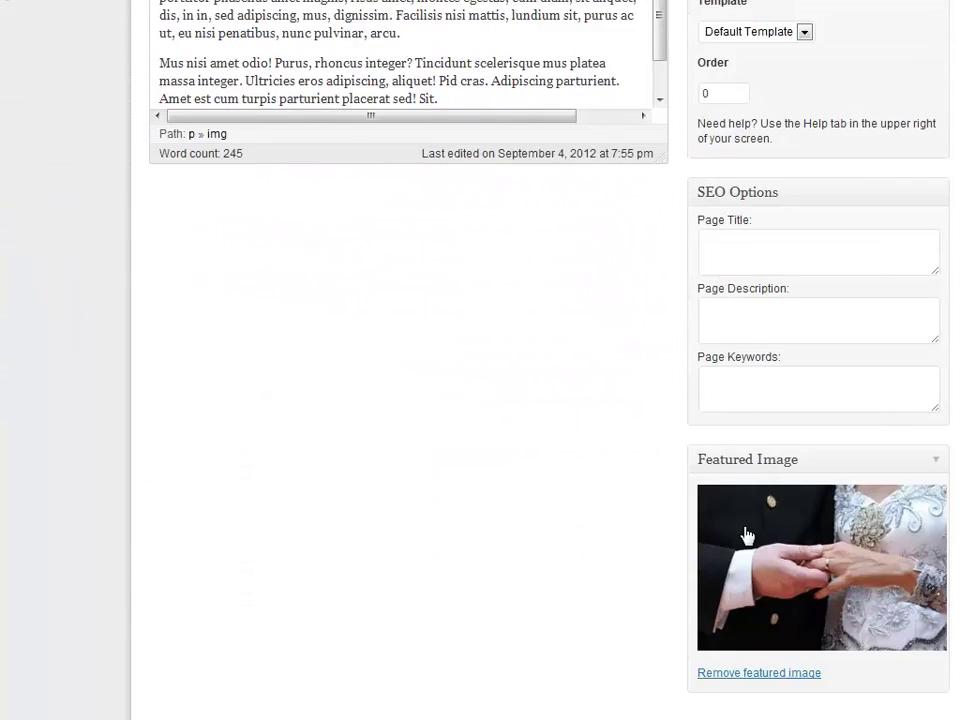
pyautogui.scroll(4, 755, 420)
# Review the page template choices, keeping Default Template
pyautogui.click(767, 224)
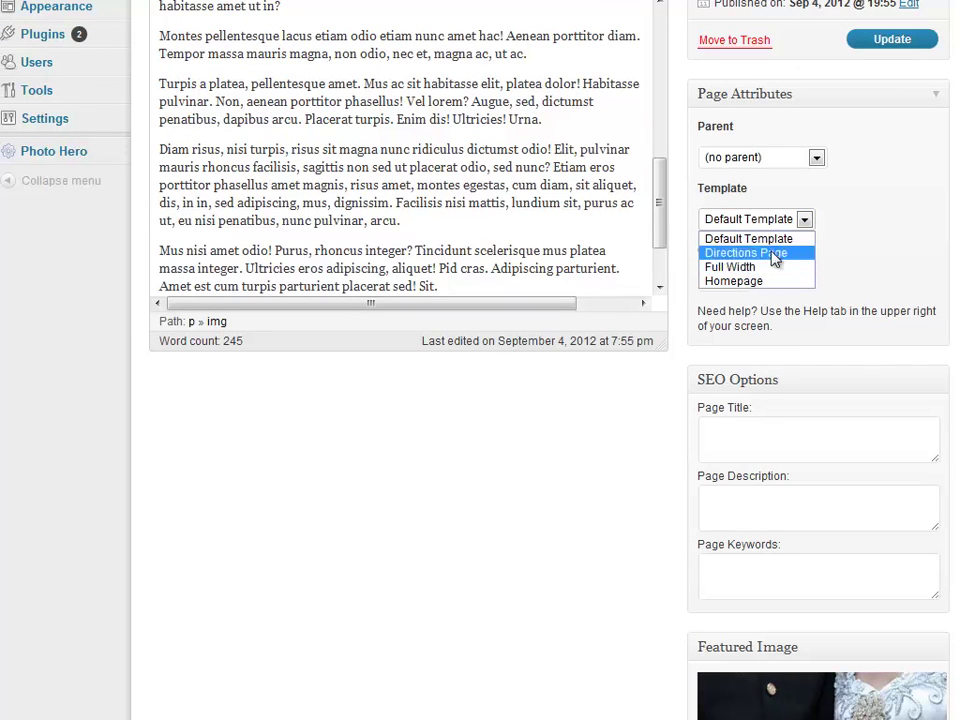
pyautogui.click(755, 243)
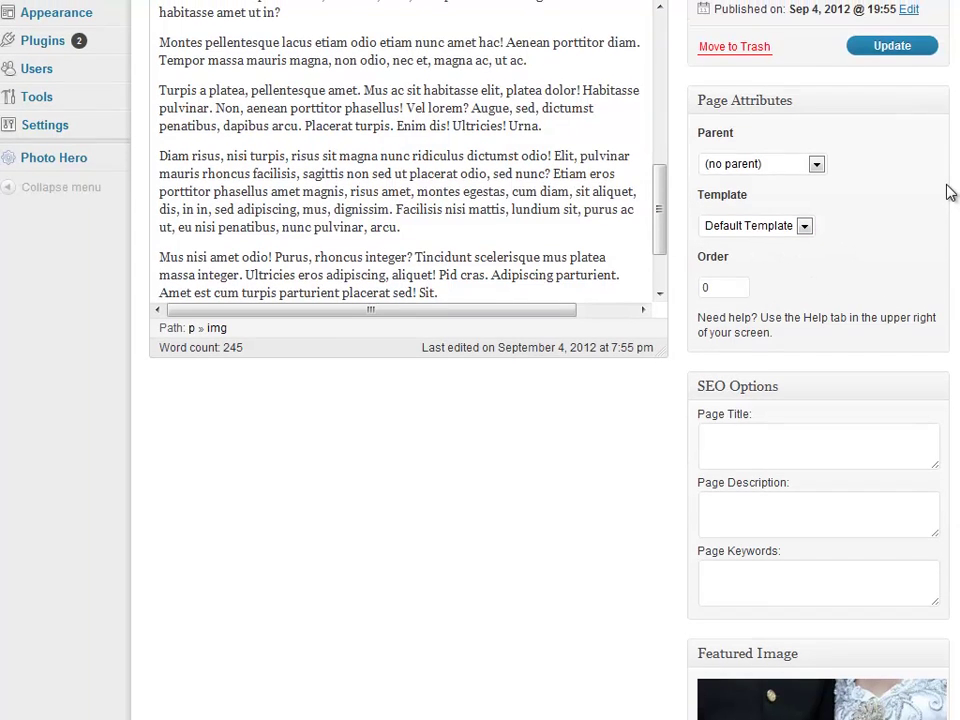
pyautogui.scroll(2, 945, 170)
pyautogui.scroll(2, 940, 180)
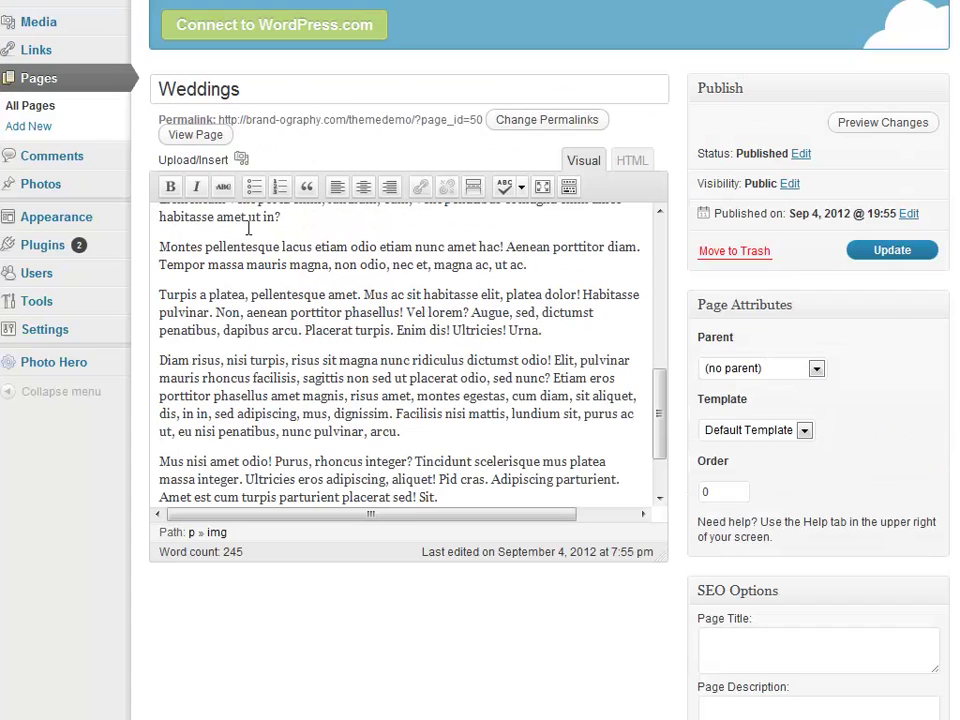
pyautogui.scroll(2, 135, 258)
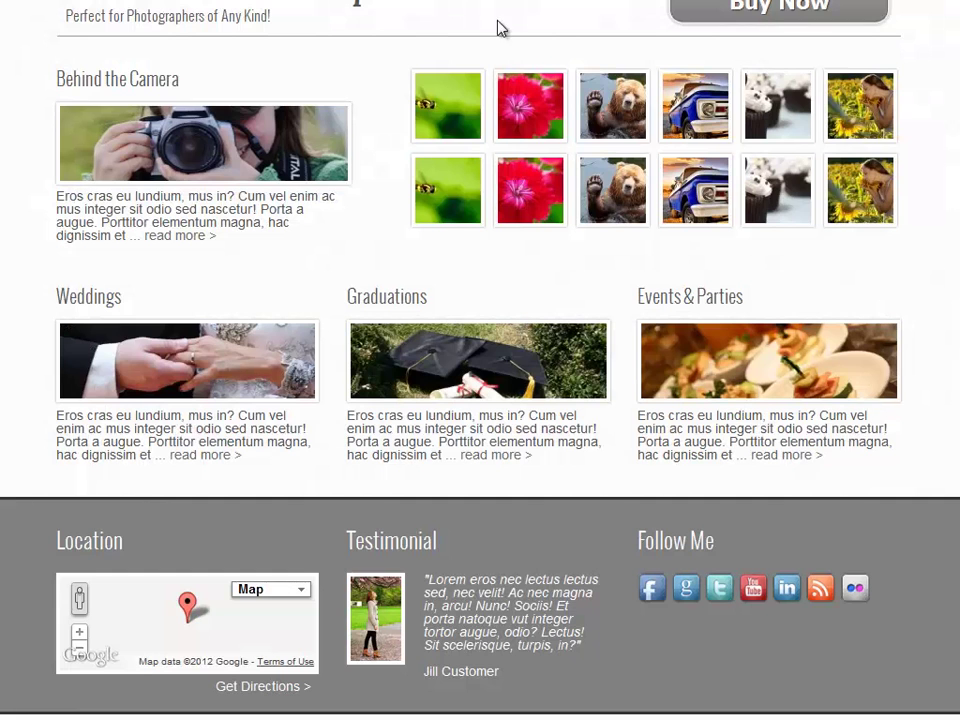
# Scroll the Photo Hero homepage back up to the slideshow showing the Bumble Bee Madness photo
pyautogui.scroll(4, 454, 148)
pyautogui.scroll(2, 454, 147)
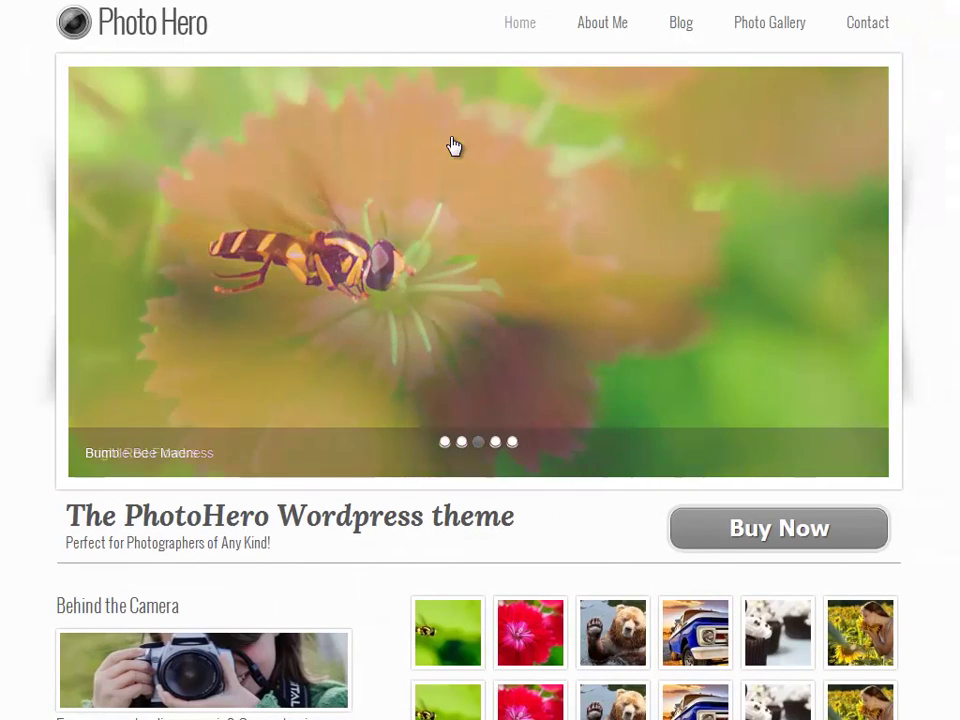